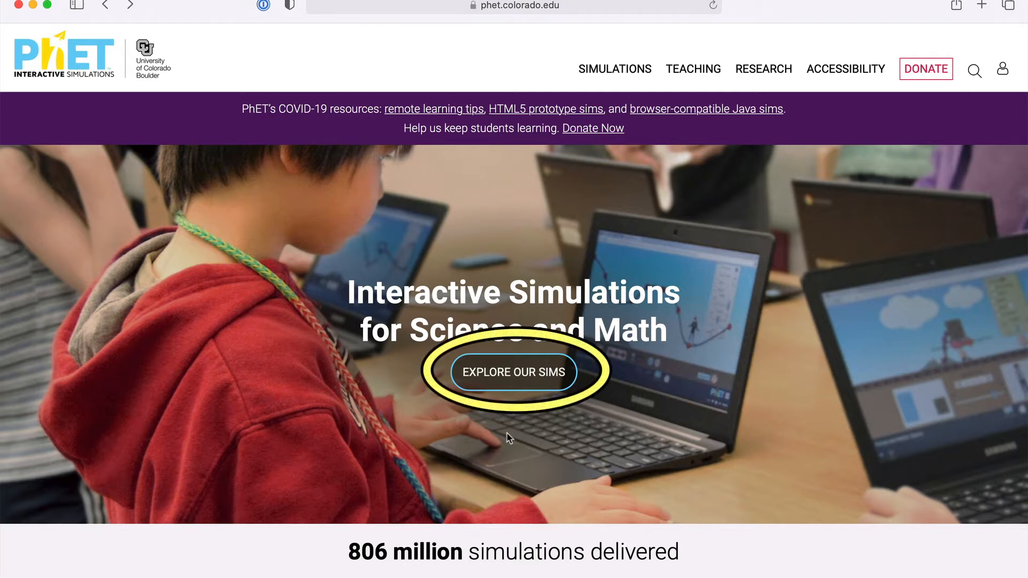
Open the simulations catalogue in its filter view and expand the Locale and Accessibility filter groups
click(513, 374)
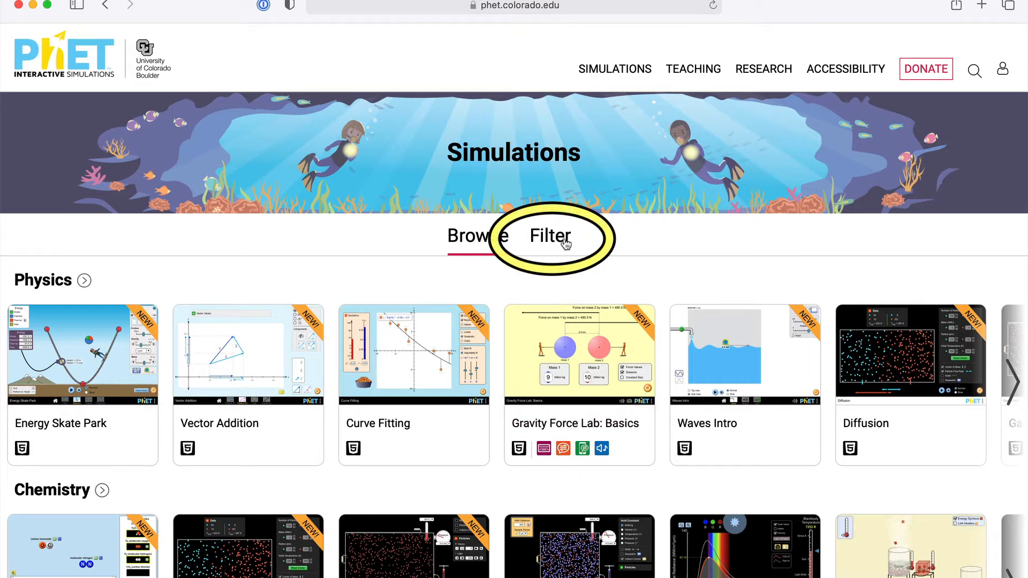
click(543, 235)
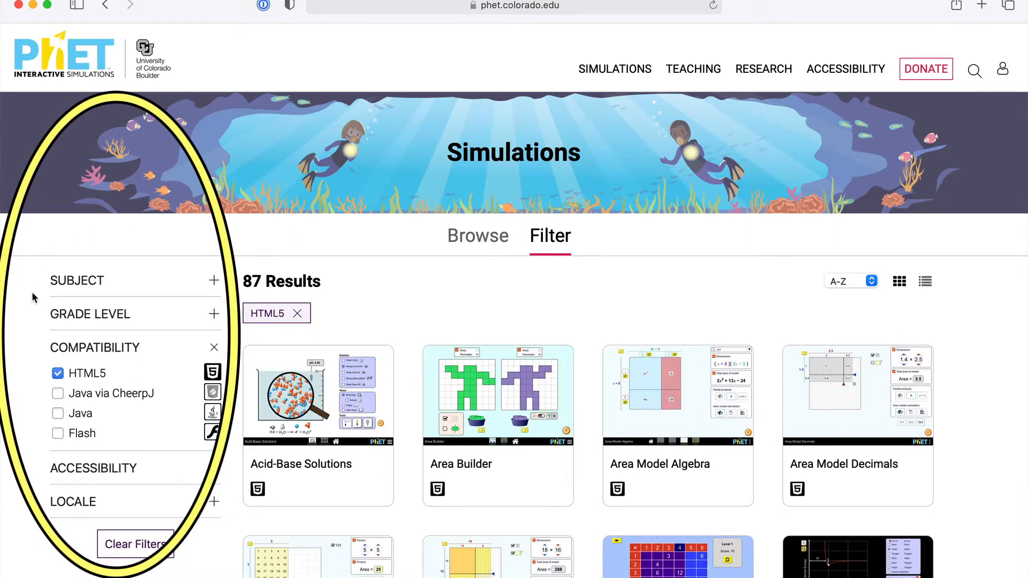
click(63, 503)
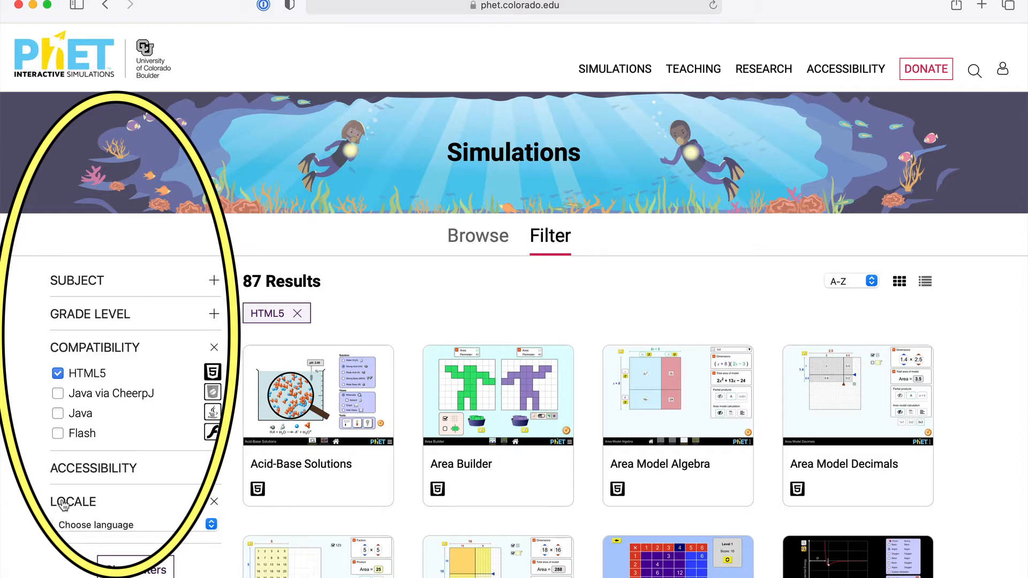
click(59, 470)
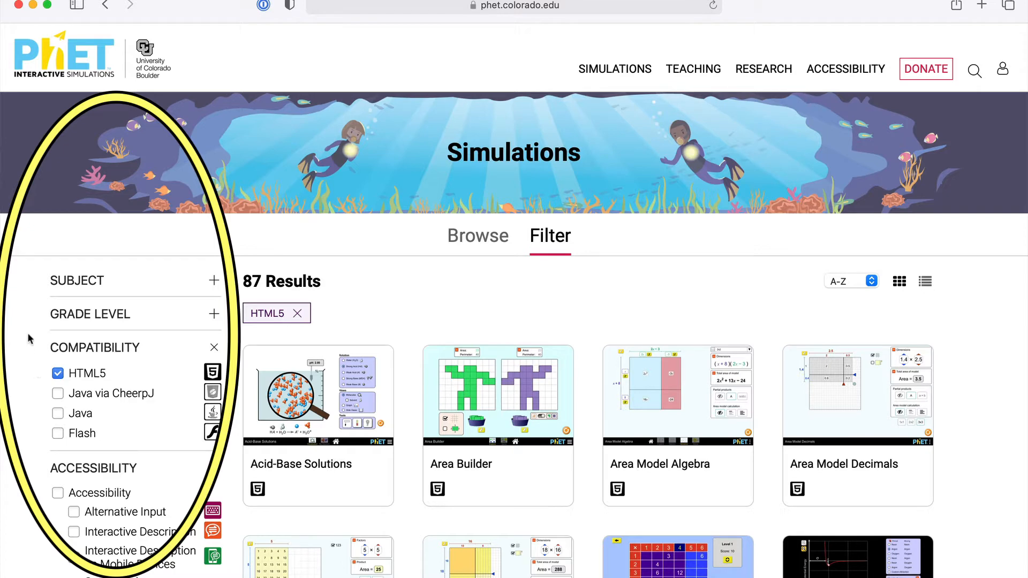
Expand the Grade Level filter and preview Elementary School, Middle School, High School and University one at a time, clearing each
click(70, 316)
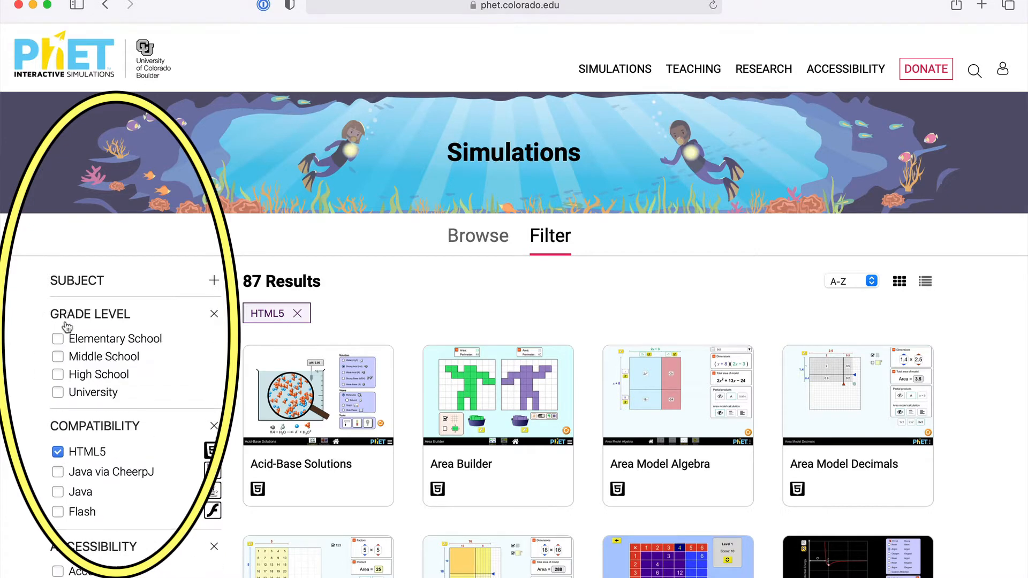
click(58, 339)
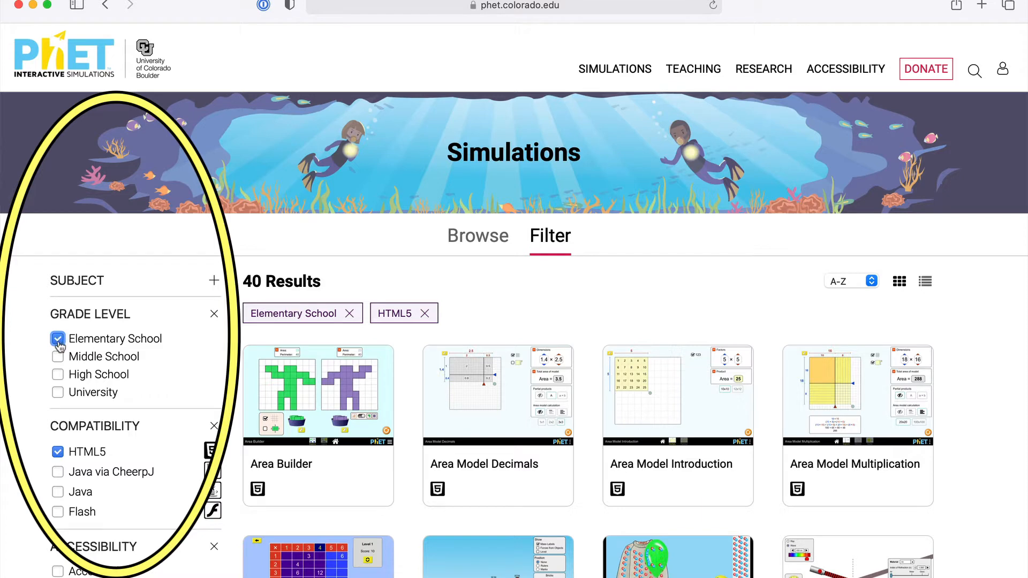
click(58, 339)
click(58, 356)
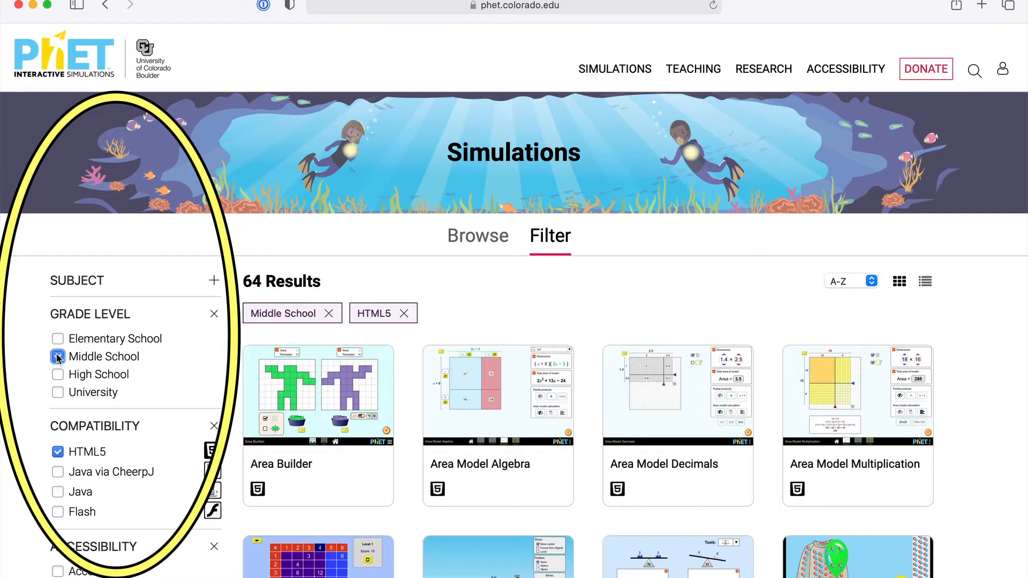
click(58, 356)
click(58, 375)
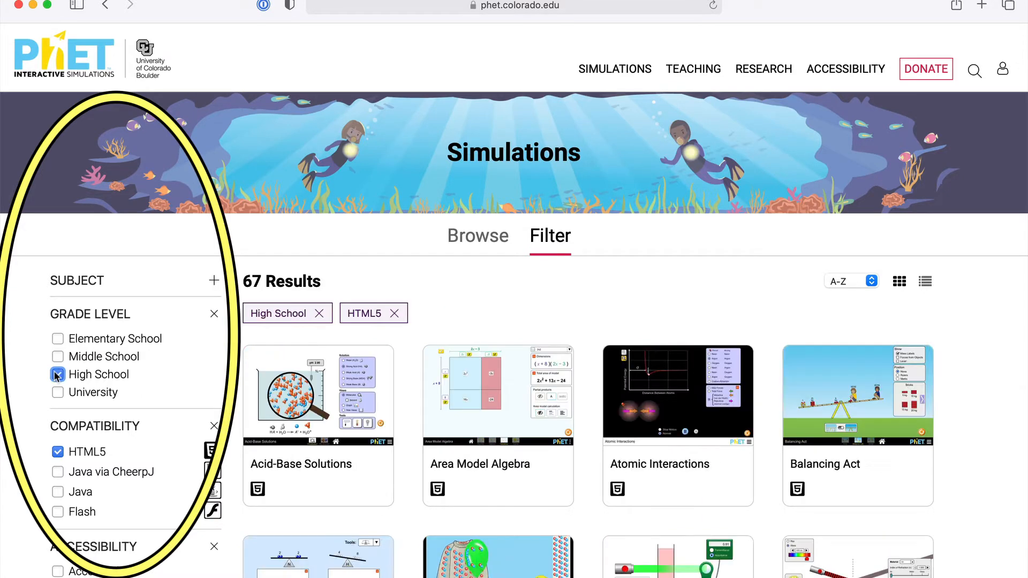
click(58, 375)
click(58, 392)
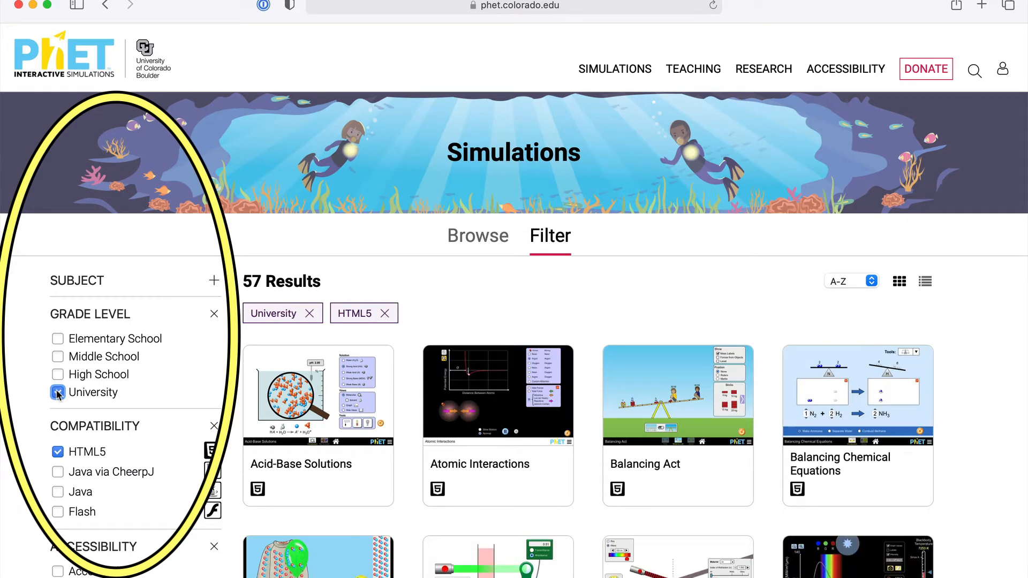
click(58, 392)
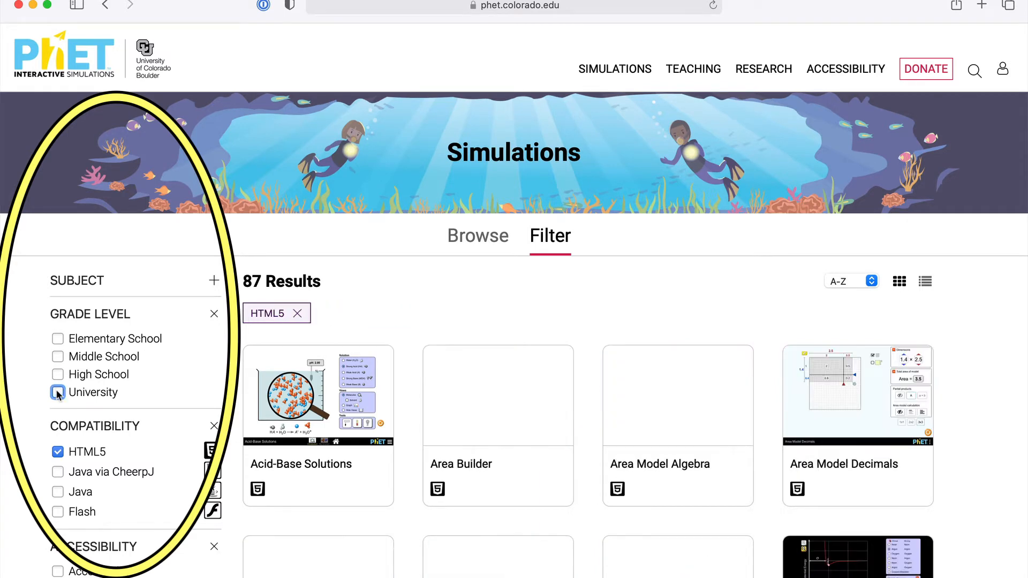
Filter the simulations by the High School grade level and the Motion topic under Physics
click(57, 375)
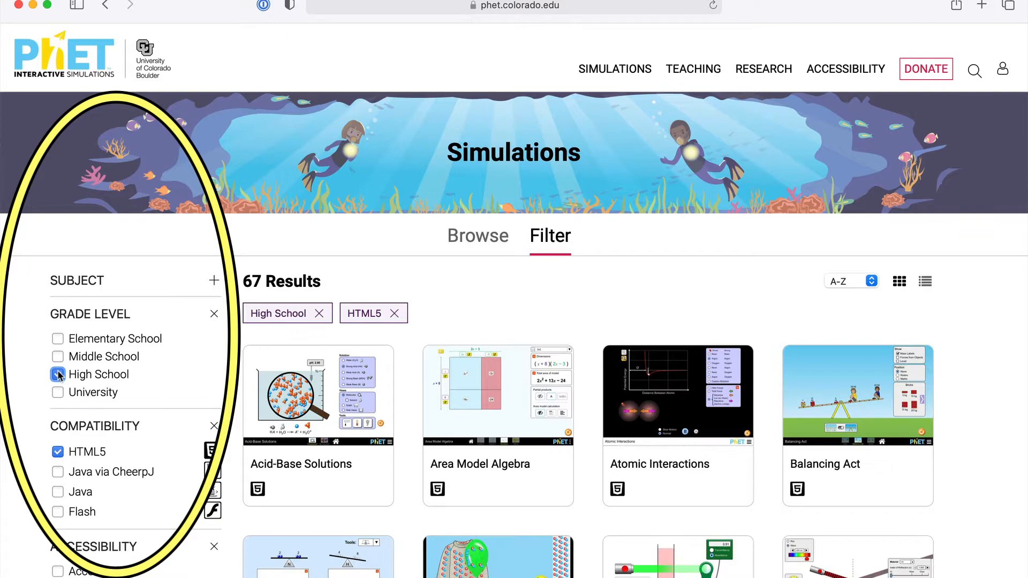
click(56, 283)
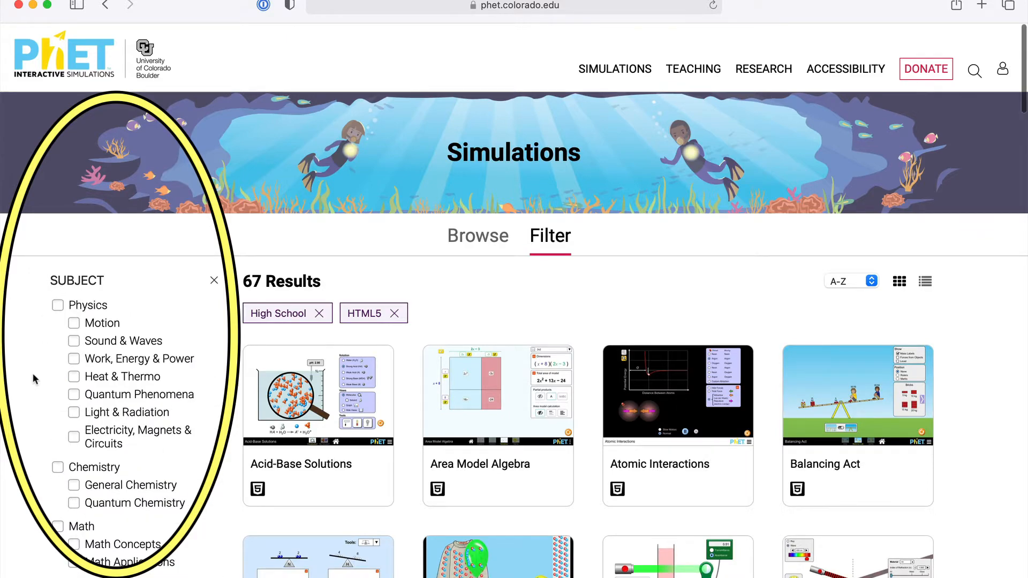
scroll(33, 378, down, 3)
scroll(32, 378, up, 1)
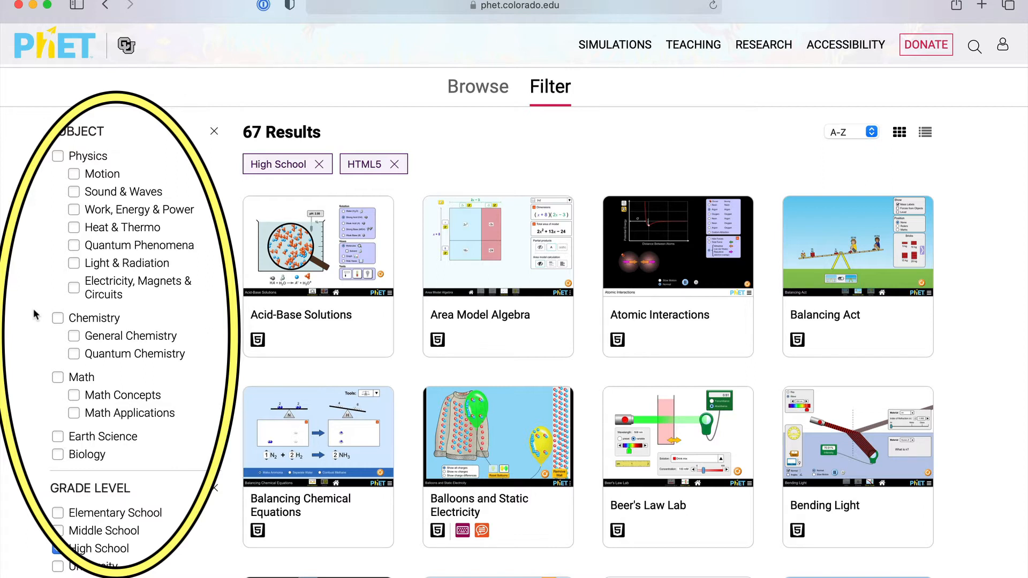
click(74, 175)
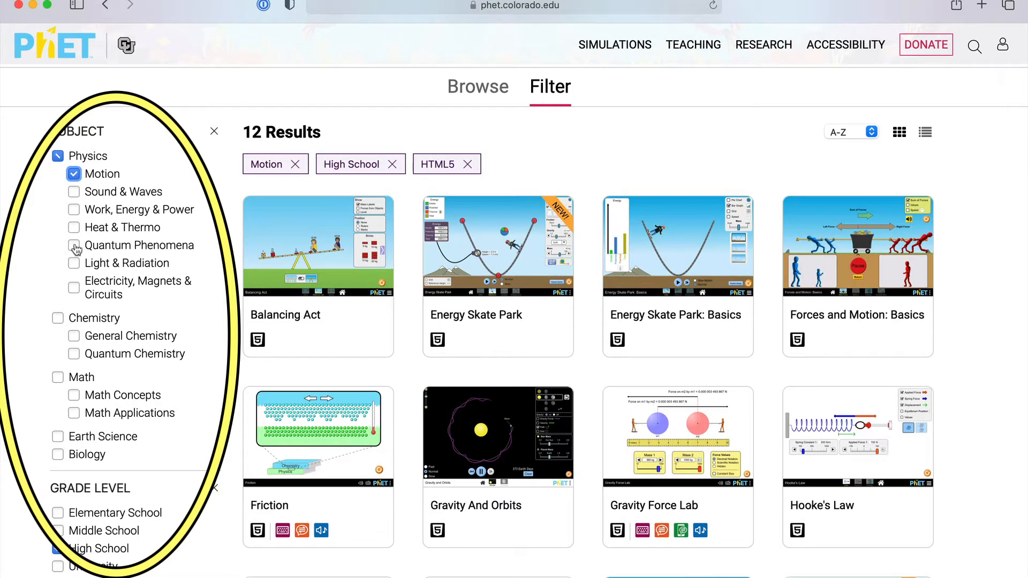
Try adding the Quantum Phenomena topic to the Physics filter and remove it again
click(74, 246)
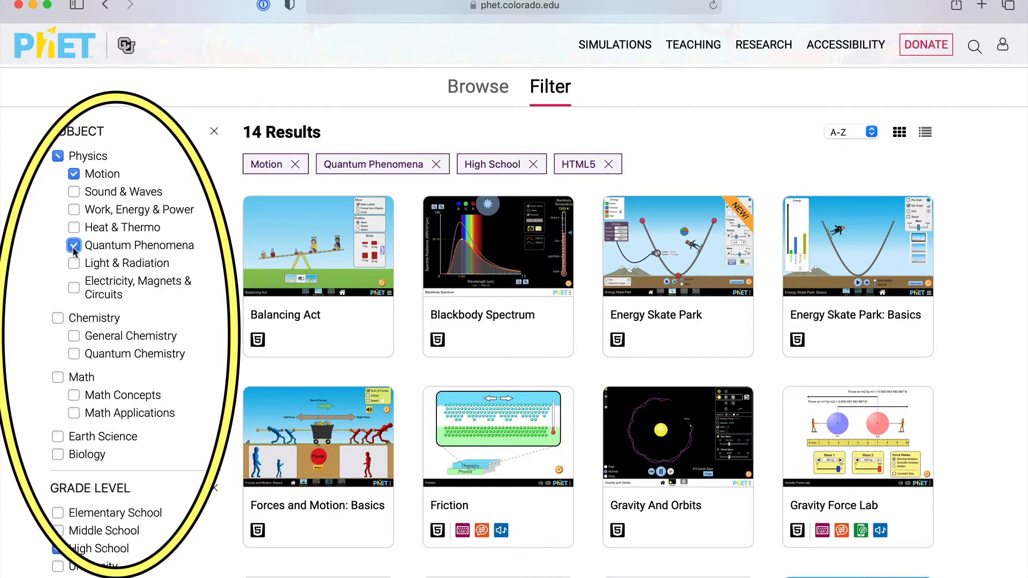
click(74, 245)
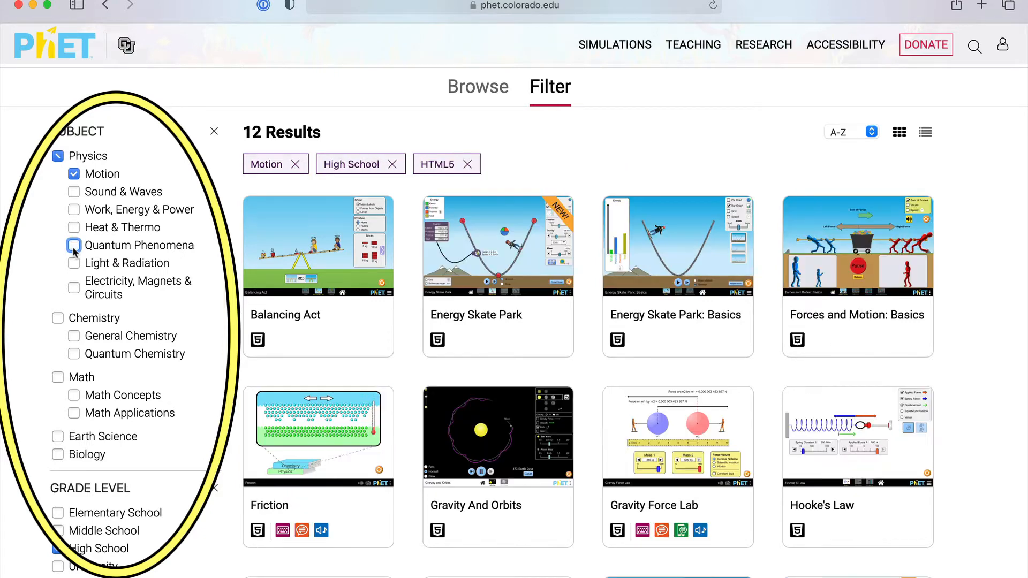
click(74, 245)
click(74, 245)
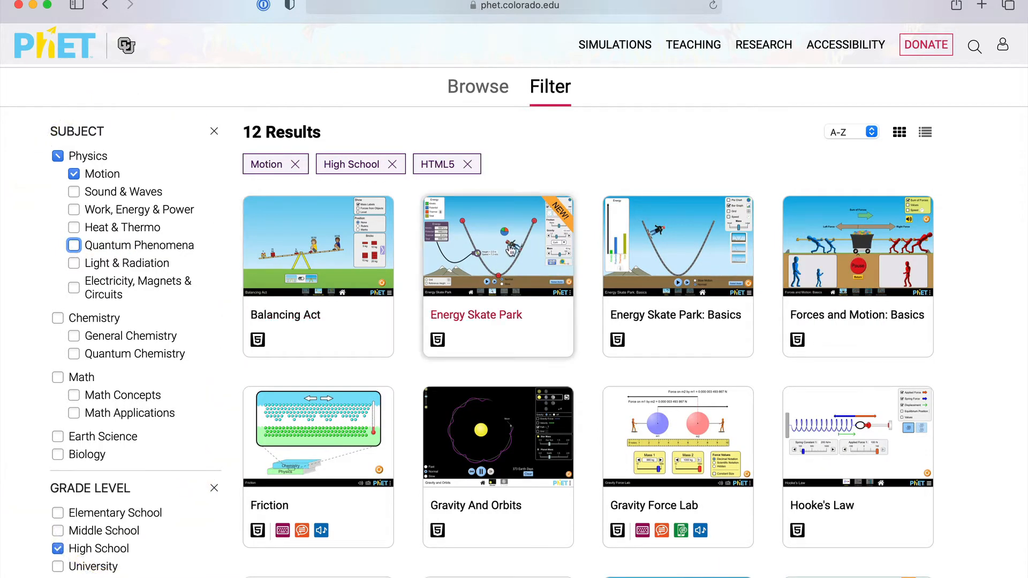
Open the Energy Skate Park simulation page and review the topics and sample learning goals in its About section
click(511, 249)
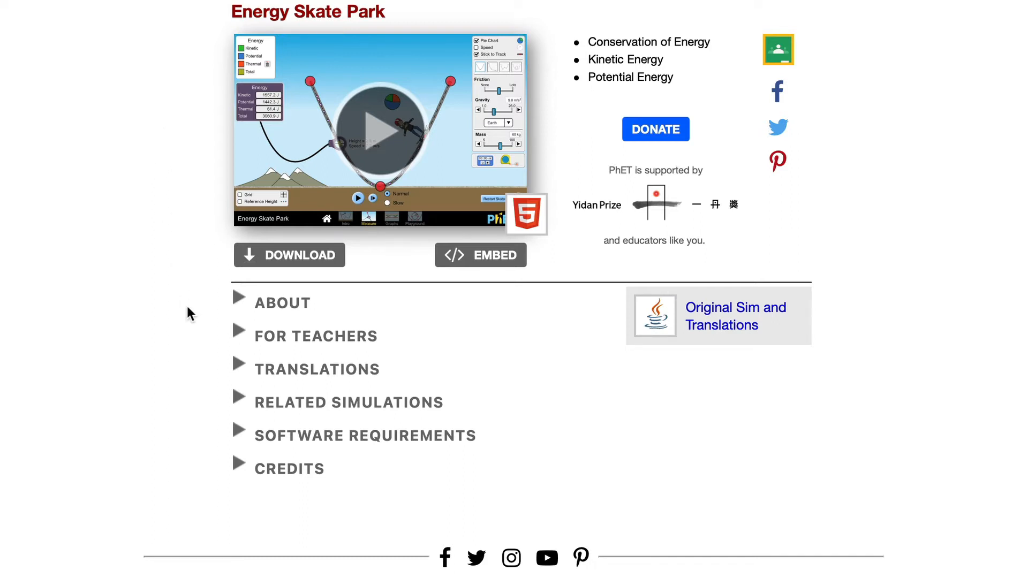
click(236, 305)
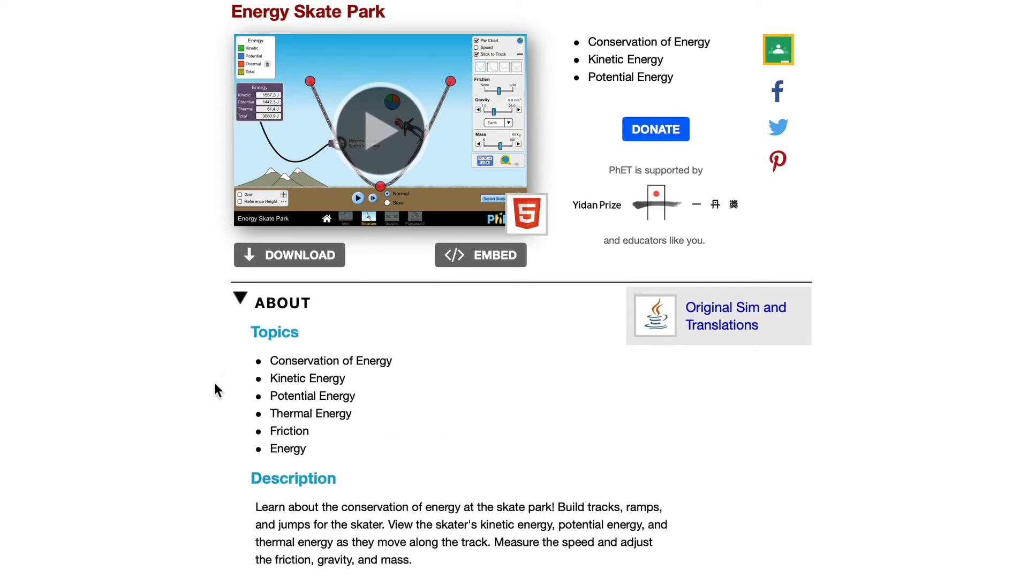
scroll(213, 380, down, 3)
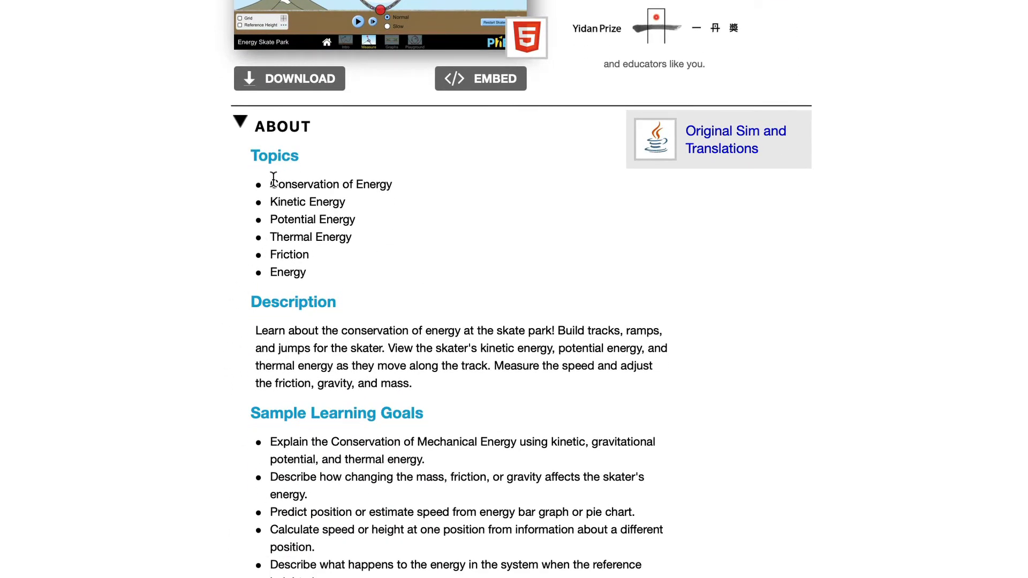
drag(273, 178, 328, 284)
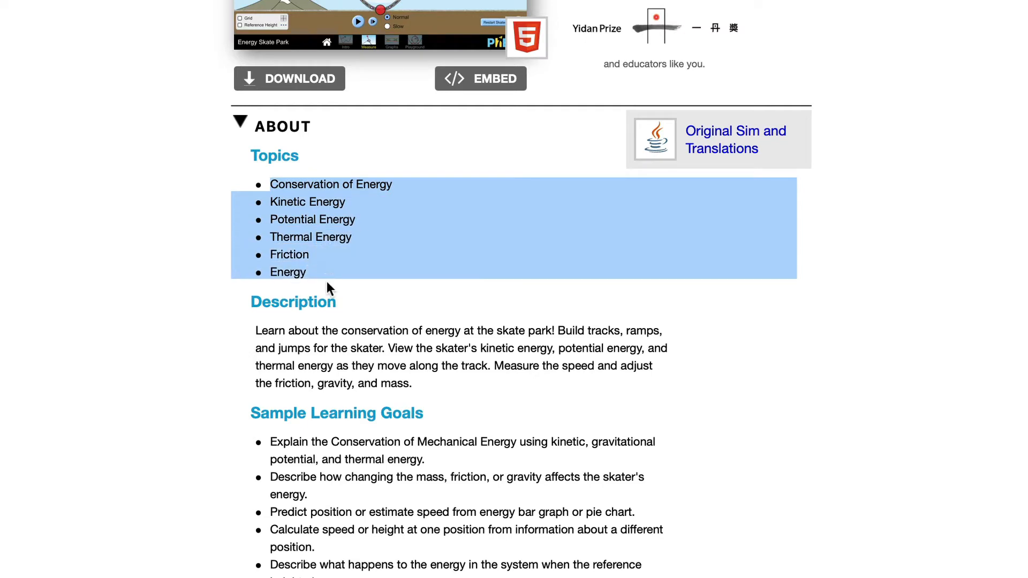
scroll(201, 396, down, 3)
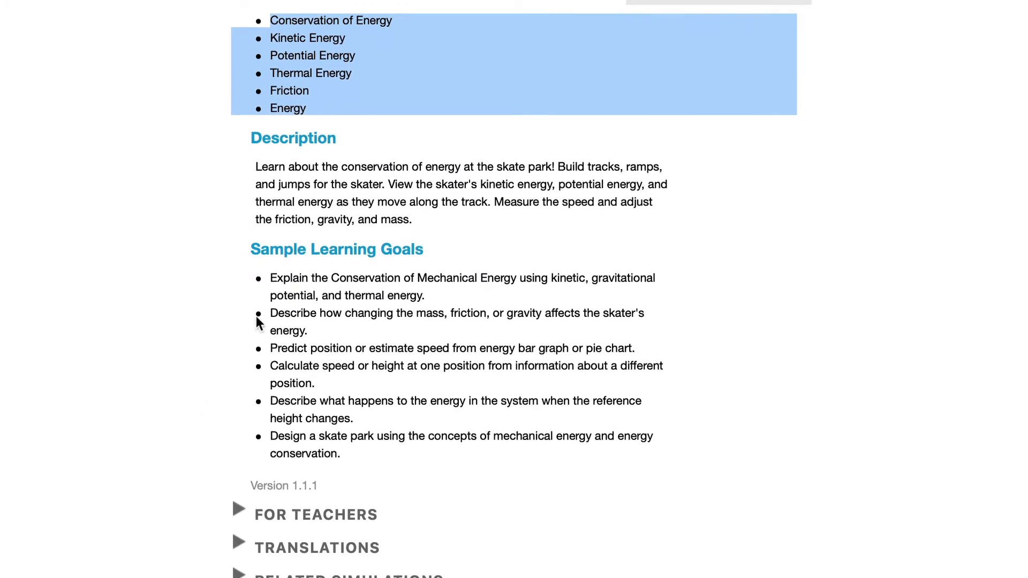
drag(270, 281, 357, 456)
Expand the For Teachers section and examine the levels and types of the teacher-submitted activities and the Teacher Tips entry
scroll(126, 464, down, 5)
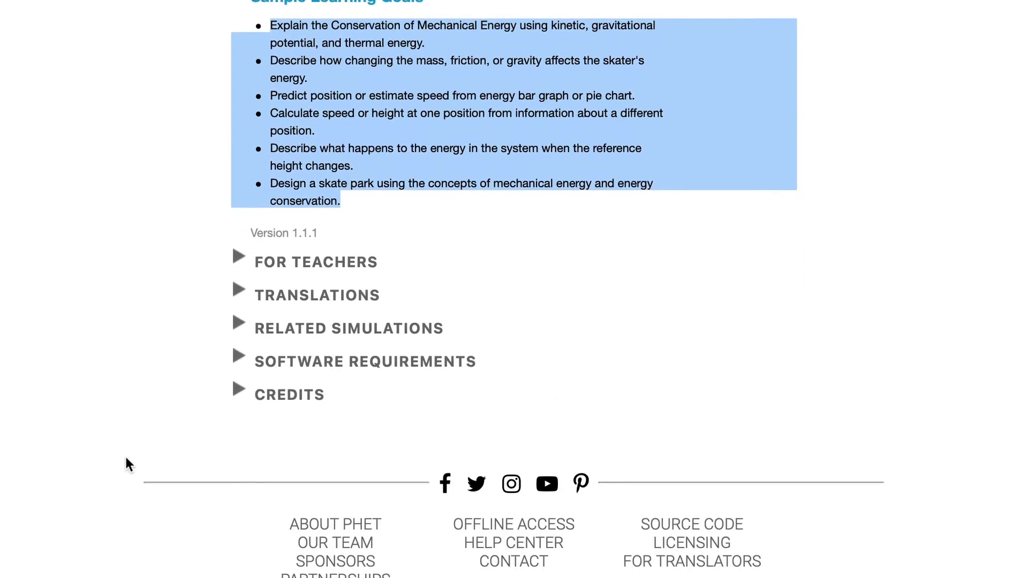
click(235, 234)
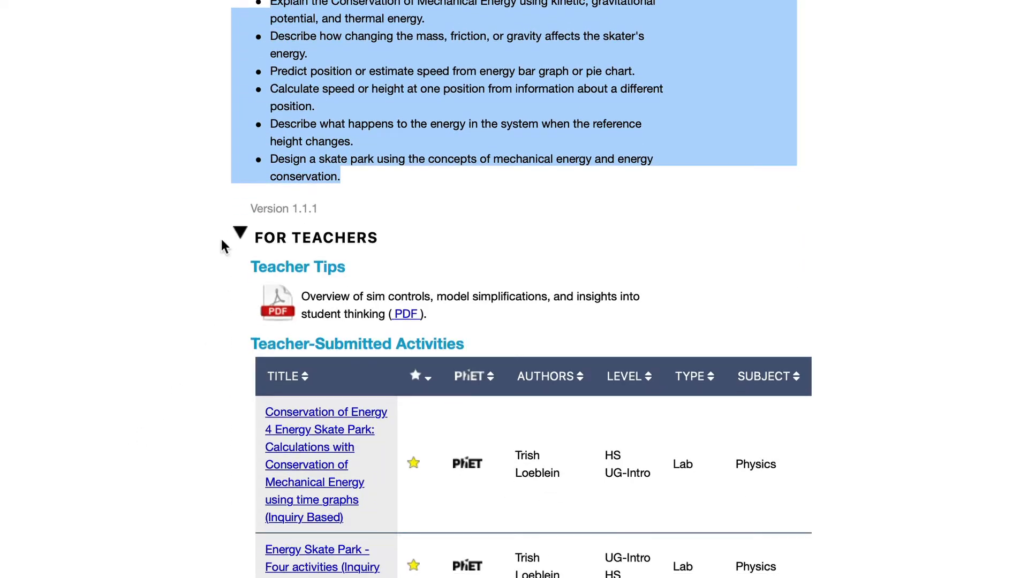
scroll(155, 369, down, 2)
scroll(156, 363, down, 2)
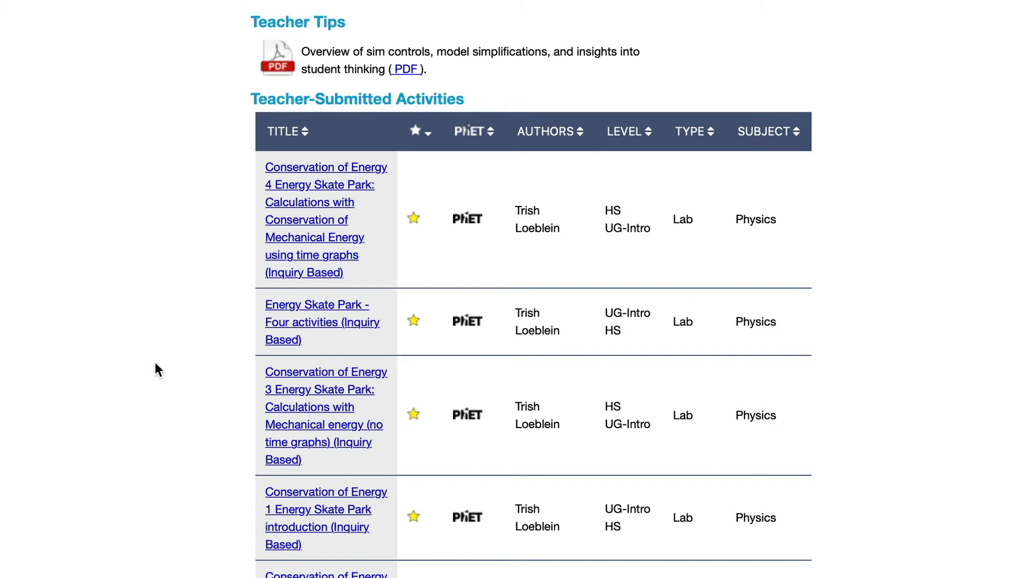
scroll(155, 369, down, 2)
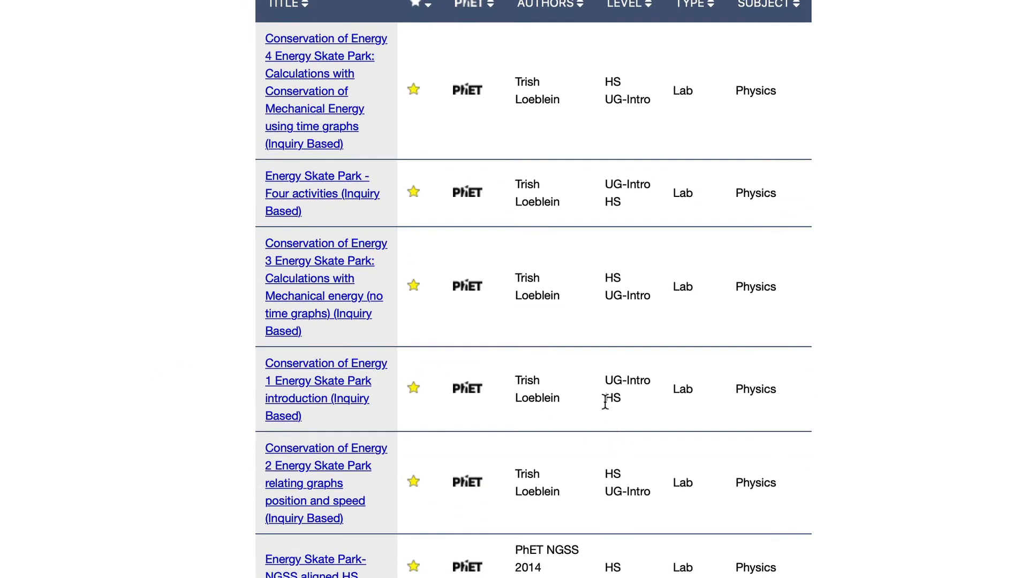
drag(605, 401, 624, 399)
click(614, 399)
scroll(670, 527, down, 2)
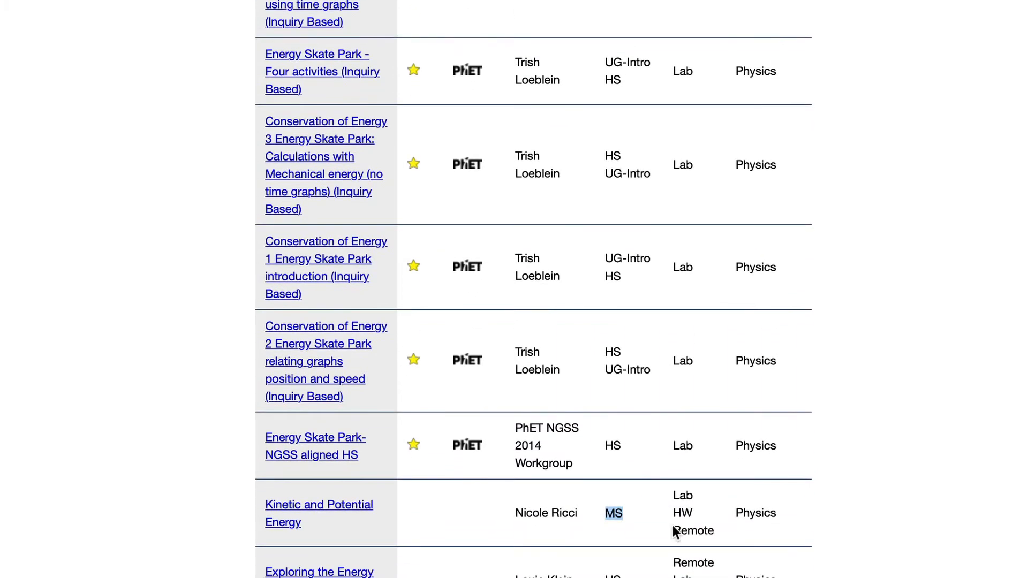
drag(670, 492, 713, 531)
click(673, 515)
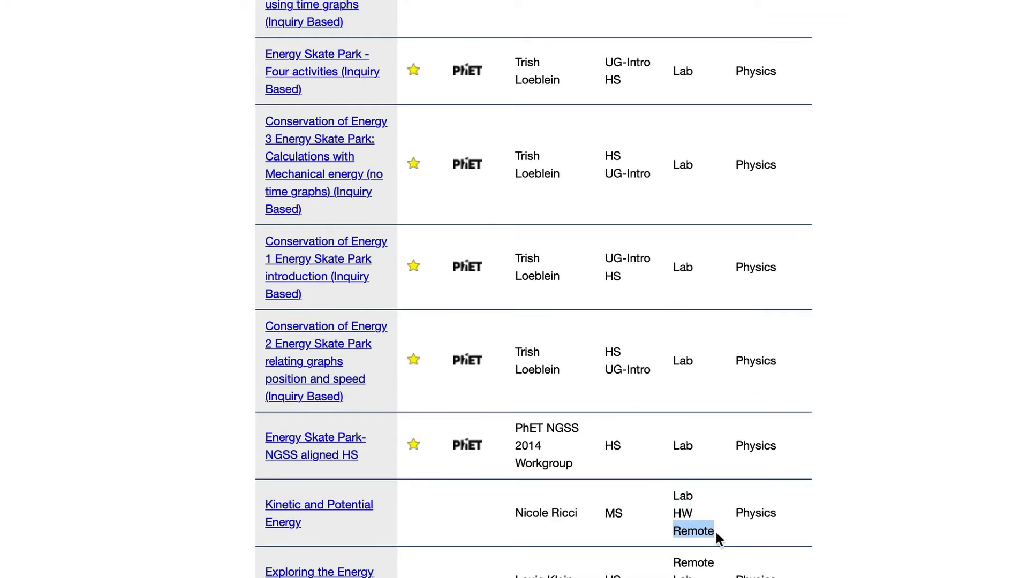
scroll(159, 302, up, 10)
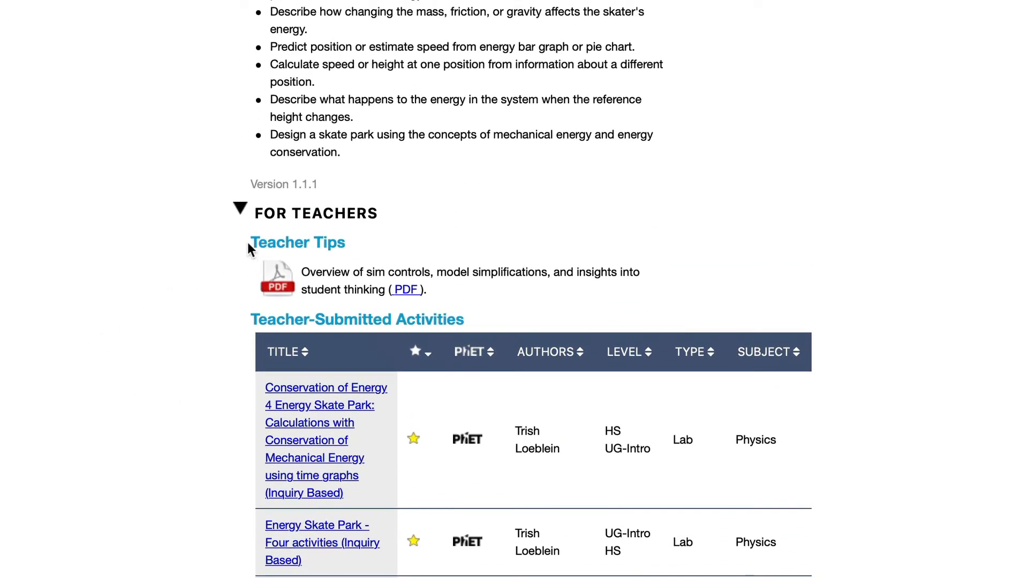
drag(250, 241, 458, 293)
Launch the Energy Skate Park simulation, preview its Measure, Graphs and Playground screens, and return the selection to Intro
scroll(214, 252, up, 13)
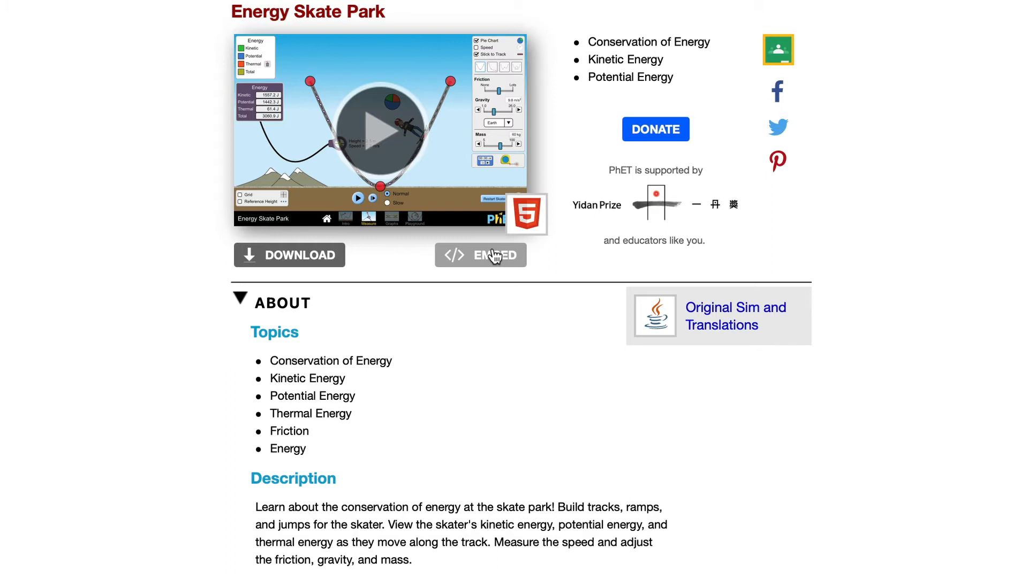
click(377, 123)
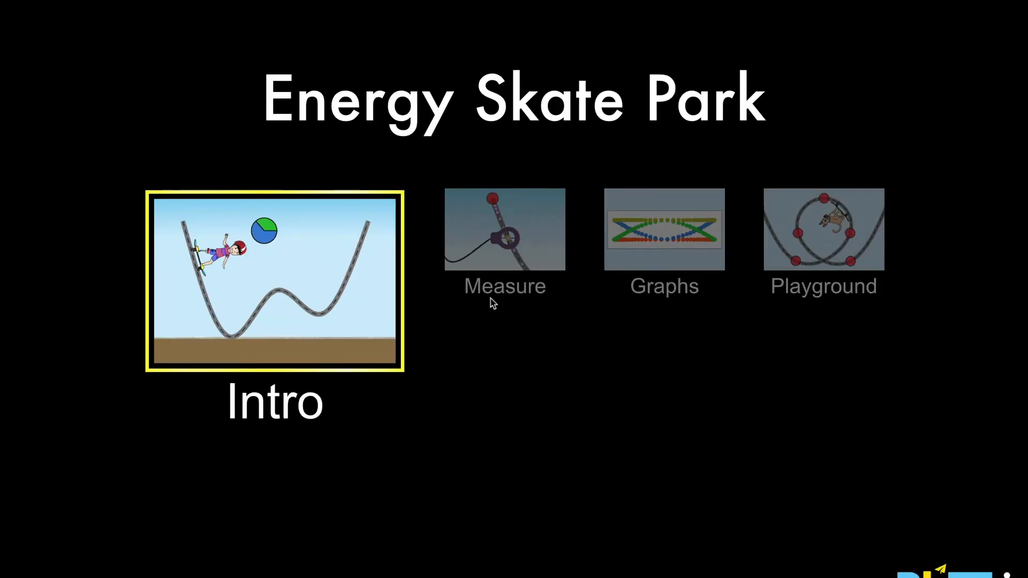
click(496, 255)
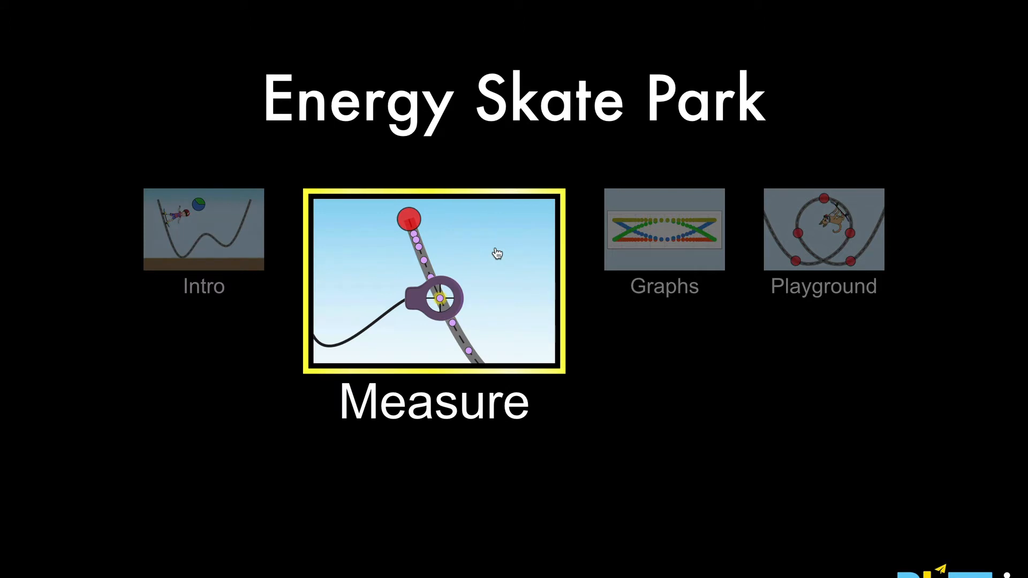
click(642, 237)
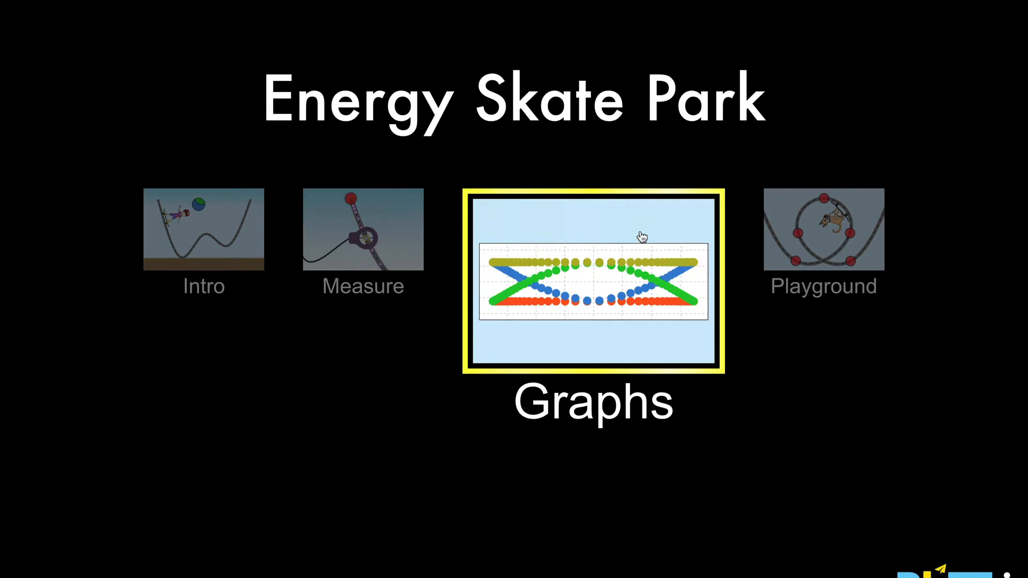
click(818, 228)
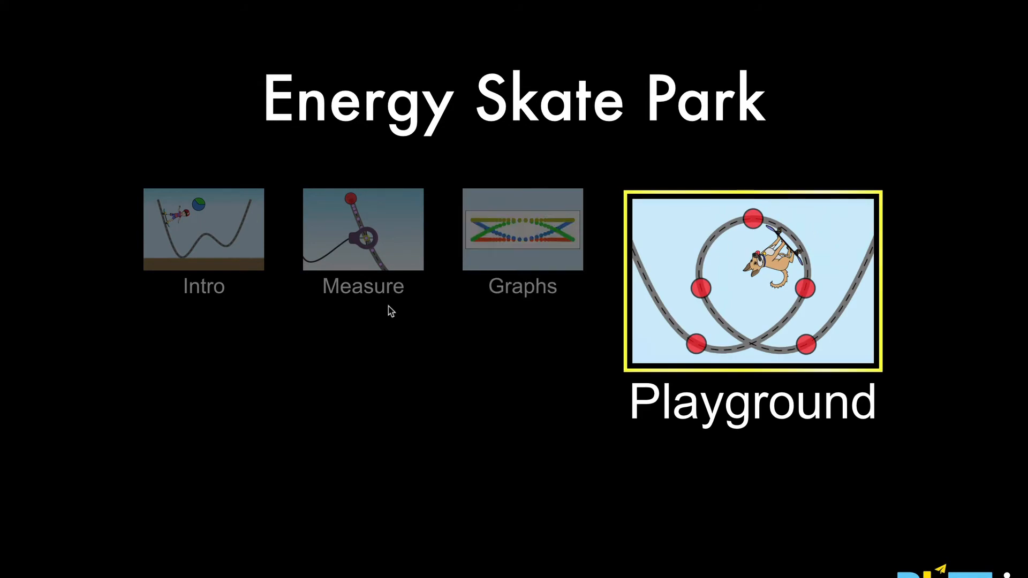
click(224, 236)
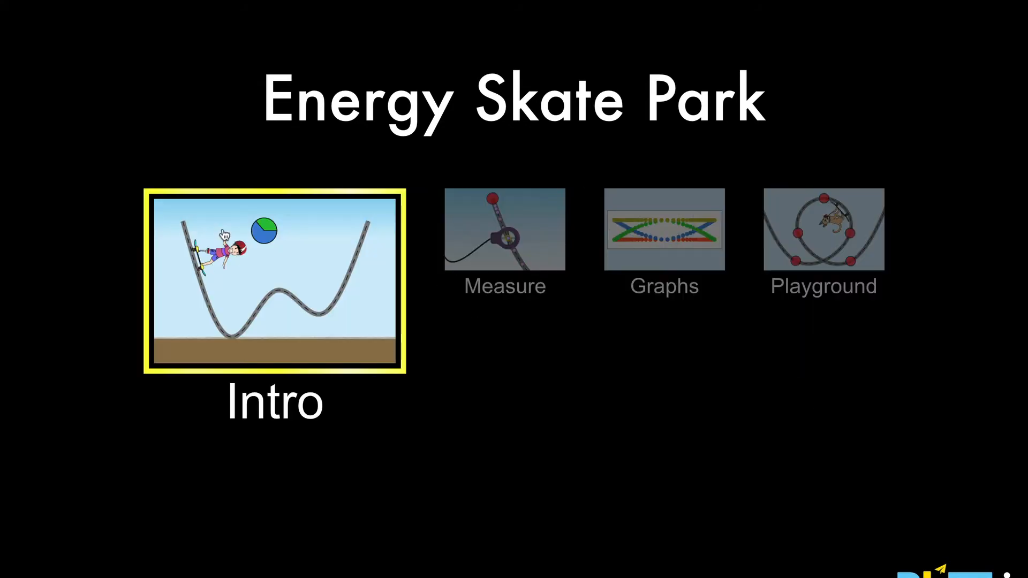
Open the Intro screen and release the skater near the upper left end of the U-shaped track
click(224, 234)
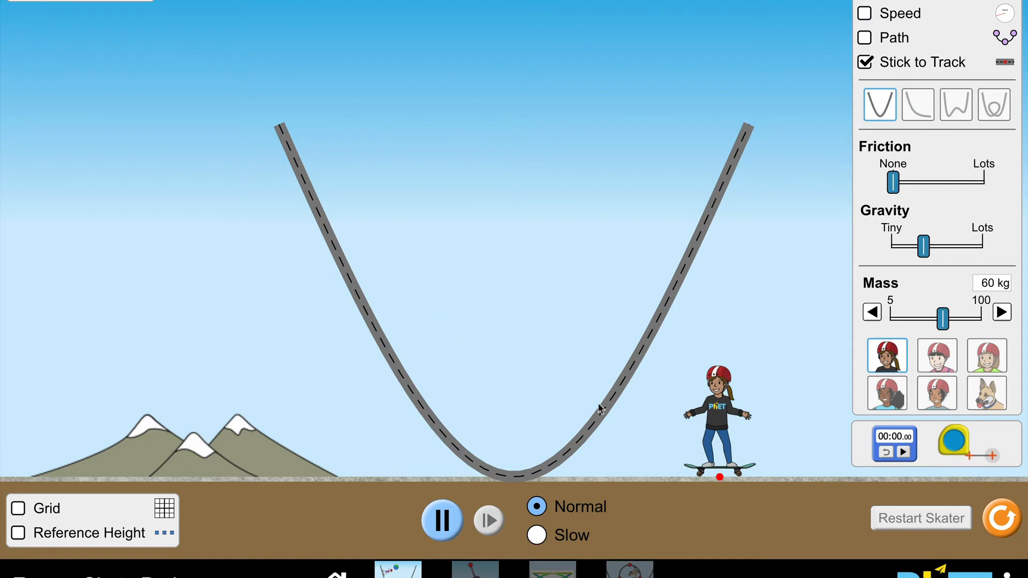
drag(720, 411, 289, 141)
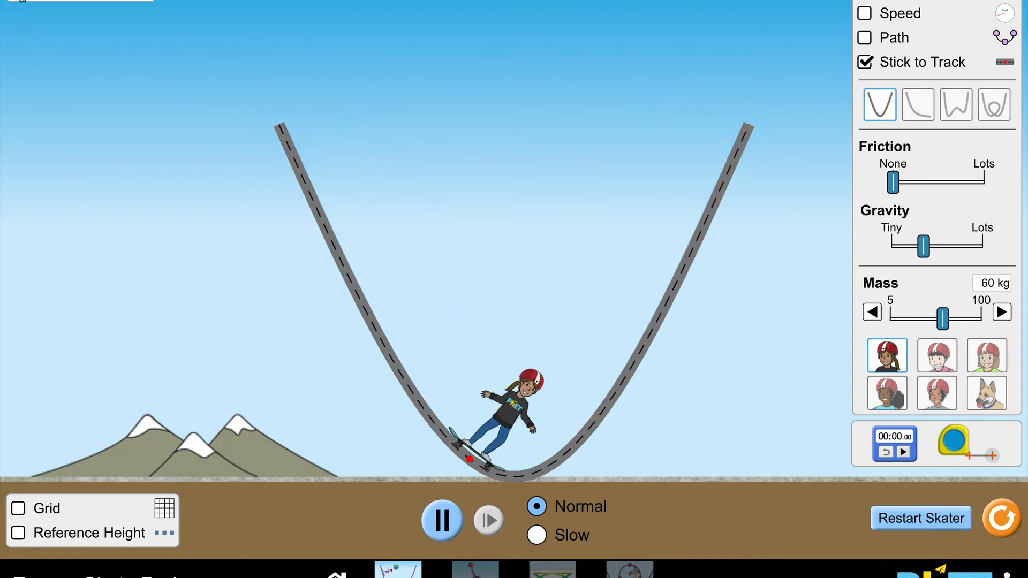
Show the energy bar graph and then the speedometer while the skater moves, hiding each one again
click(22, 1)
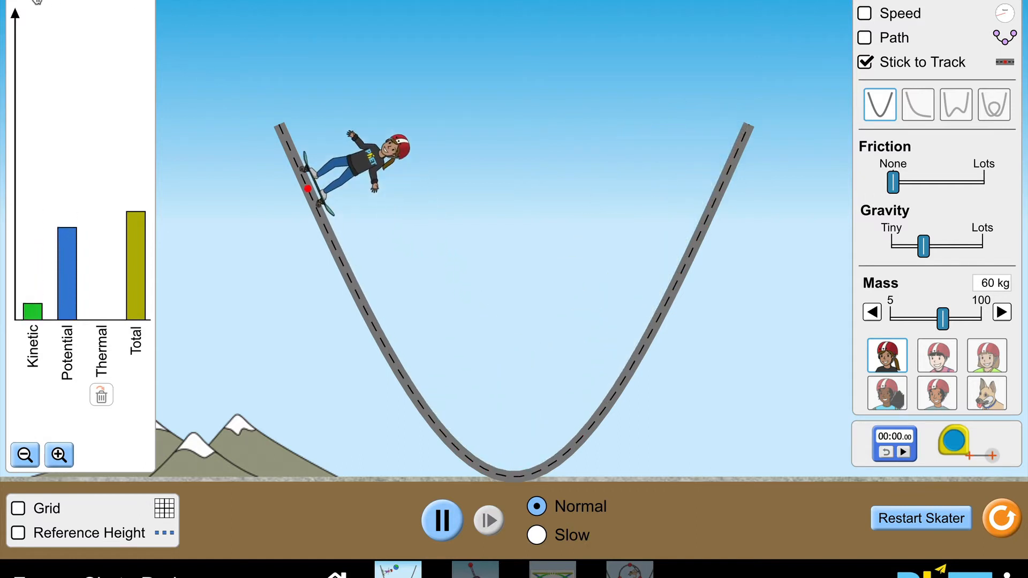
click(134, 2)
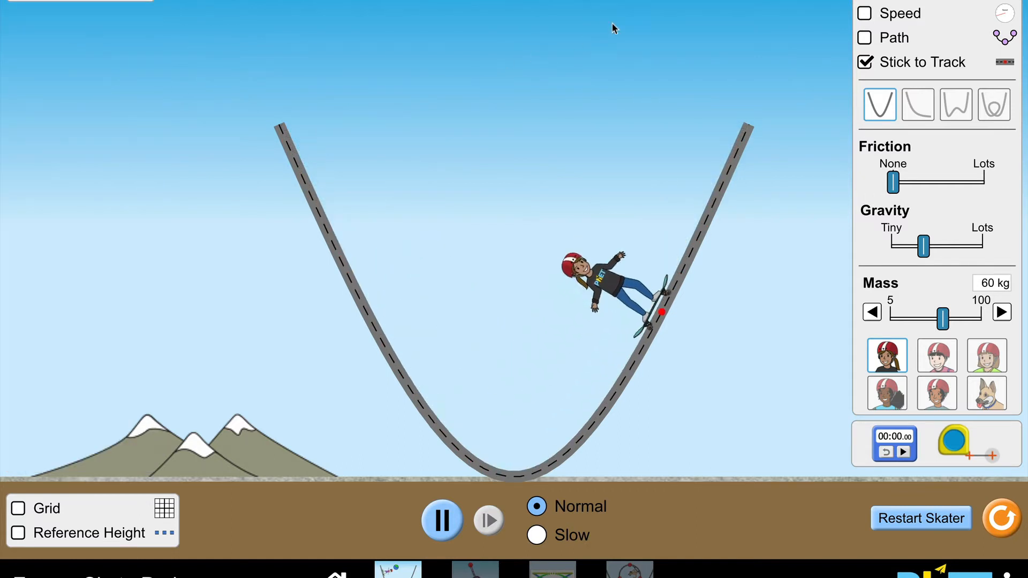
click(865, 14)
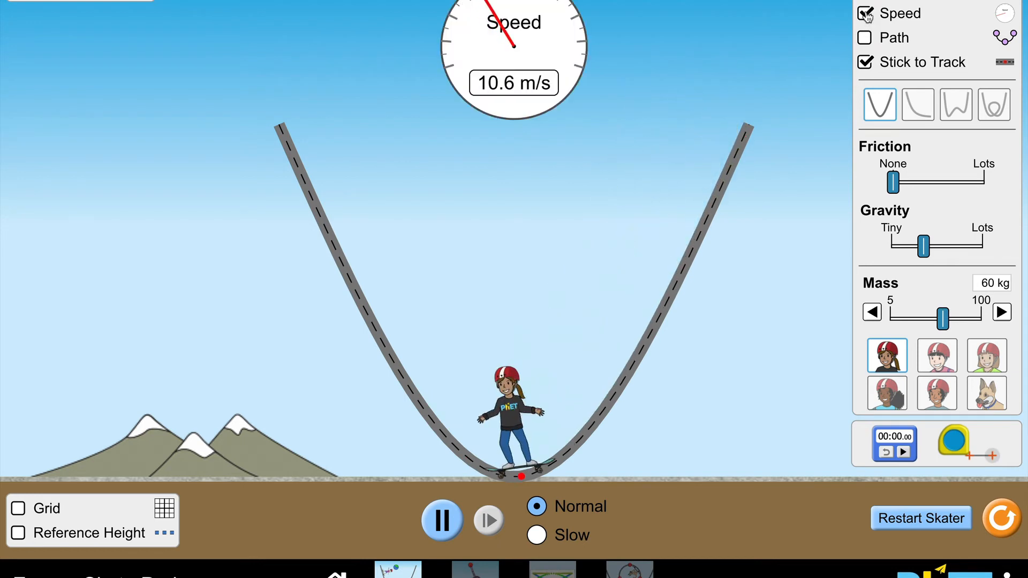
click(865, 13)
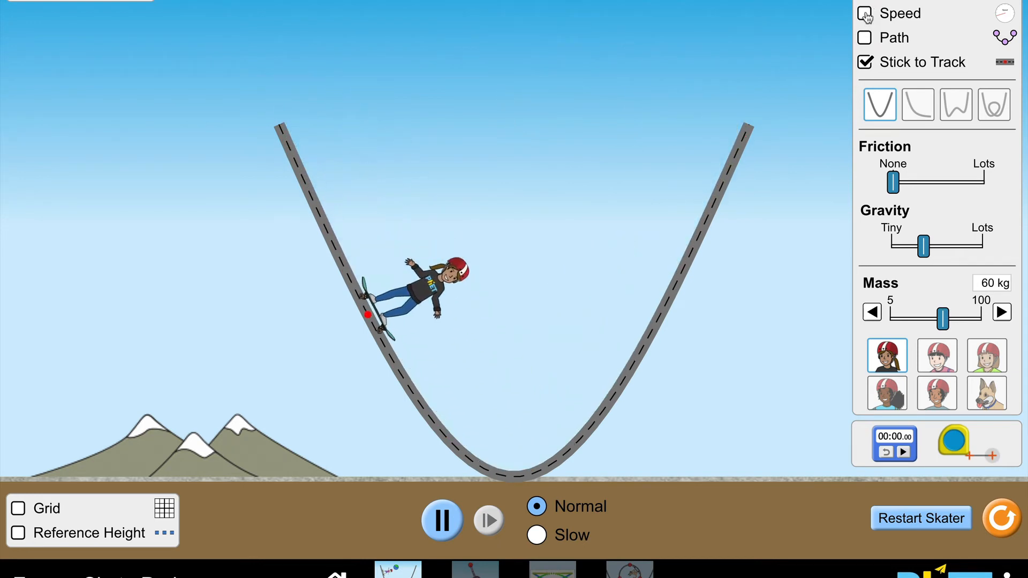
Run the skater from the upper left side of the double-dip track, and repeat this on the loop track
click(956, 110)
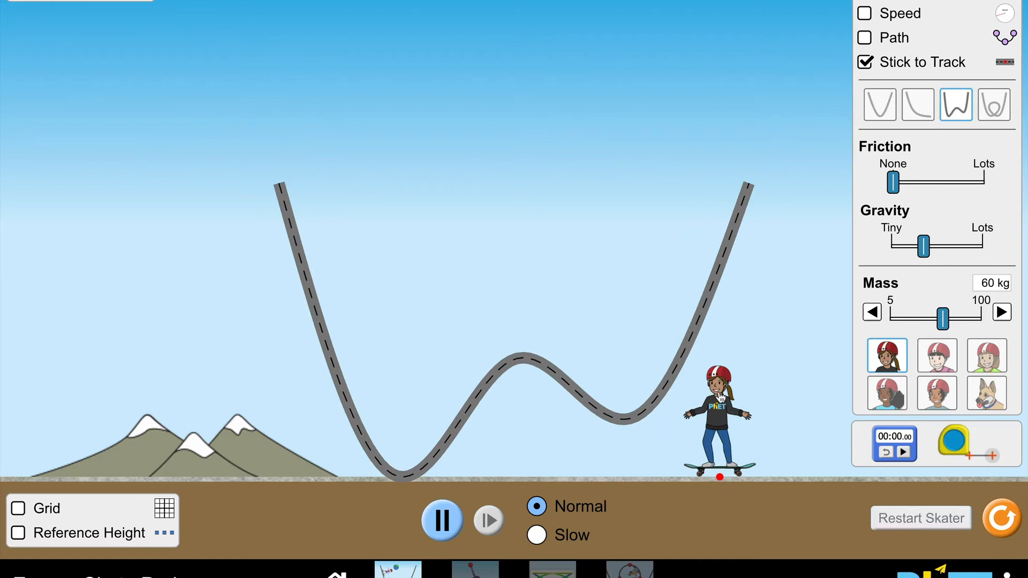
drag(721, 397, 295, 204)
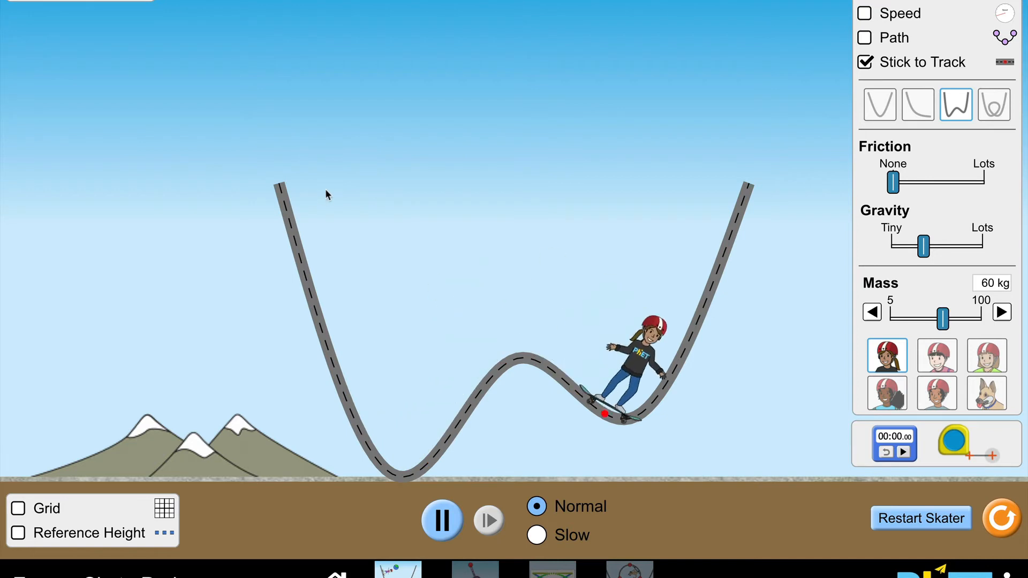
click(996, 110)
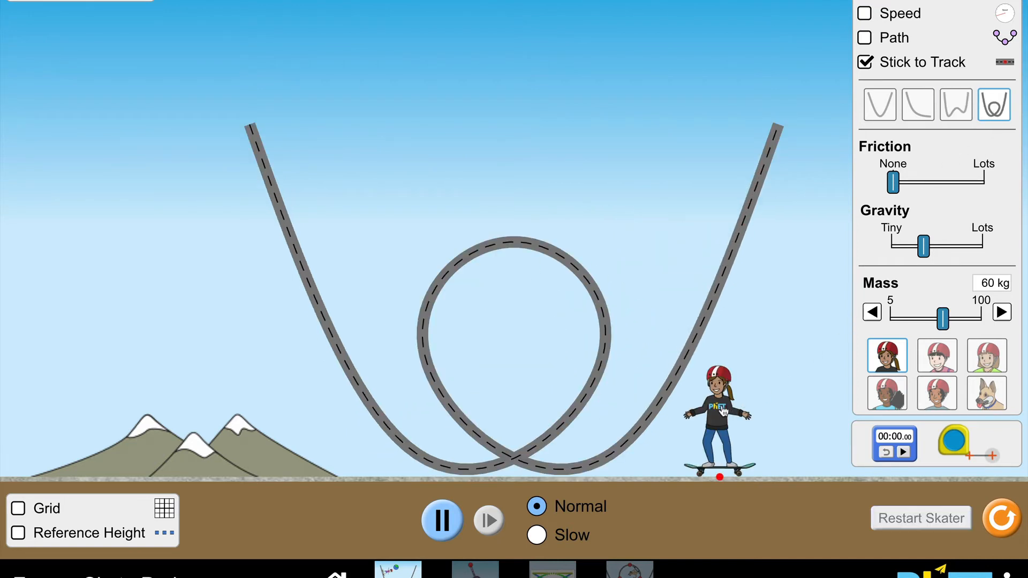
drag(723, 410, 287, 186)
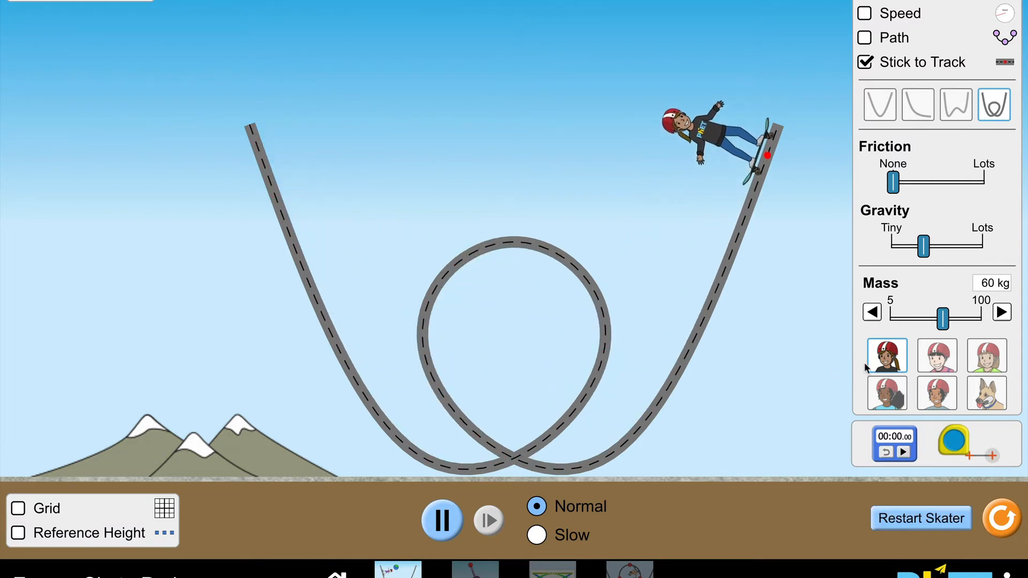
Switch to the second skater character and set the mass to 50 kg
click(941, 362)
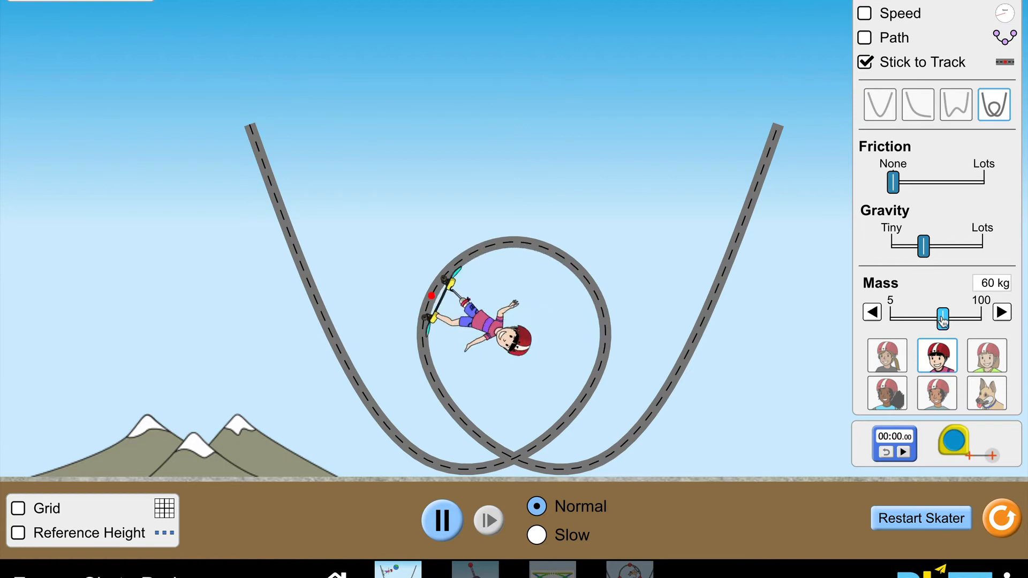
mouse_move(943, 320)
mouse_down()
mouse_move(977, 318)
mouse_move(931, 320)
mouse_up()
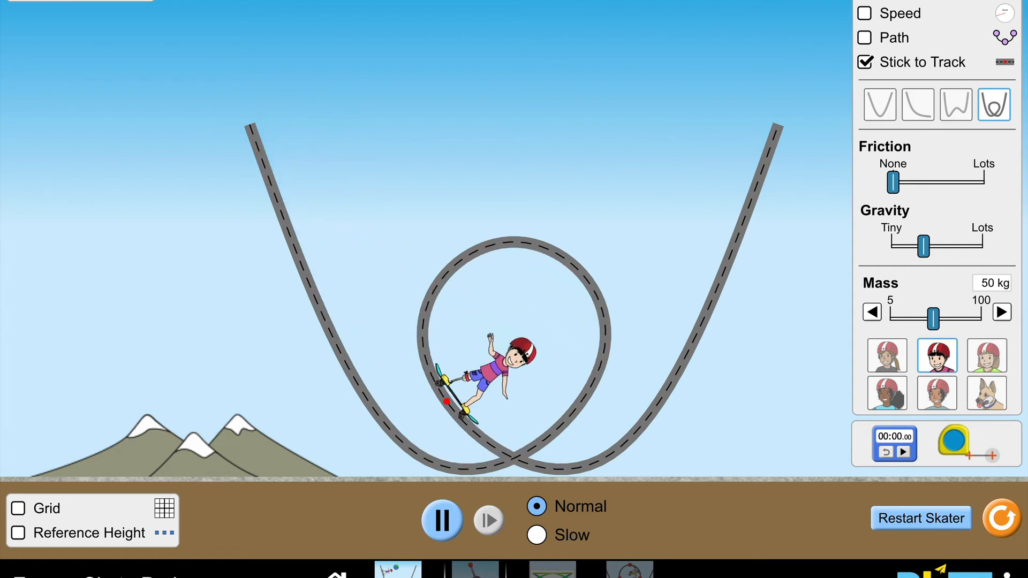
On the Measure screen, run the skater from the track's upper left end and probe the path dots with the energy sensor
click(474, 569)
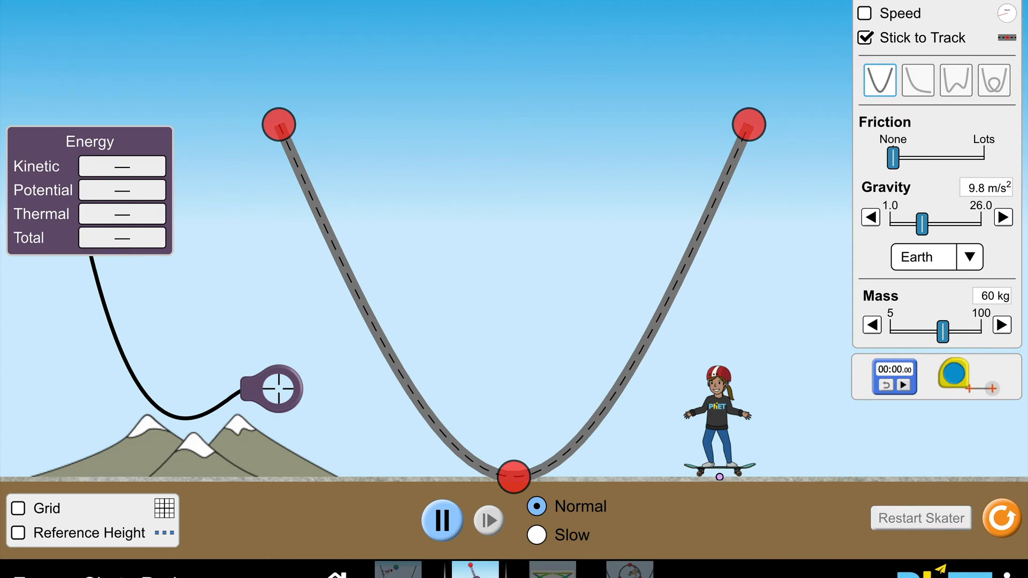
drag(724, 410, 285, 155)
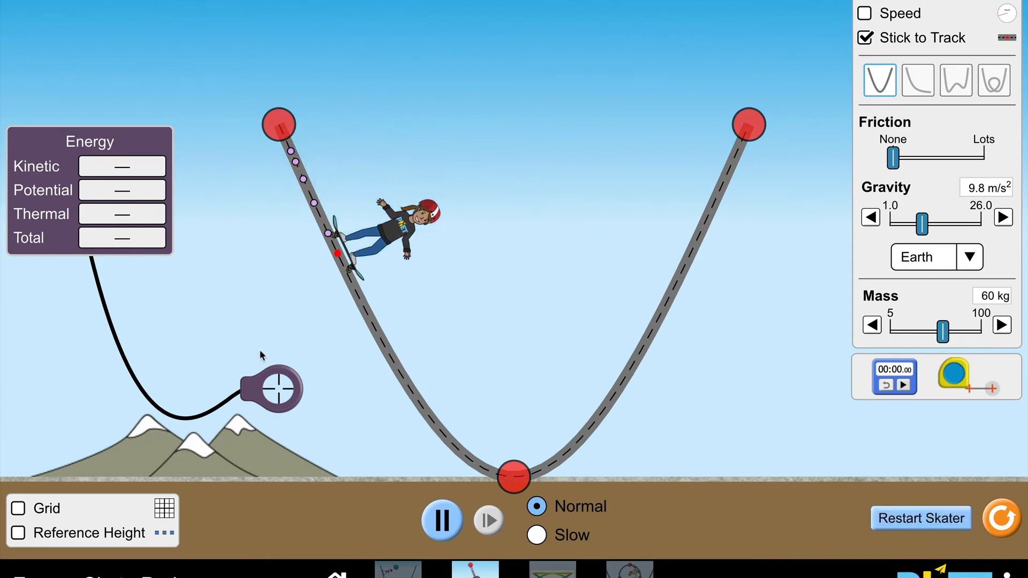
drag(257, 389, 346, 310)
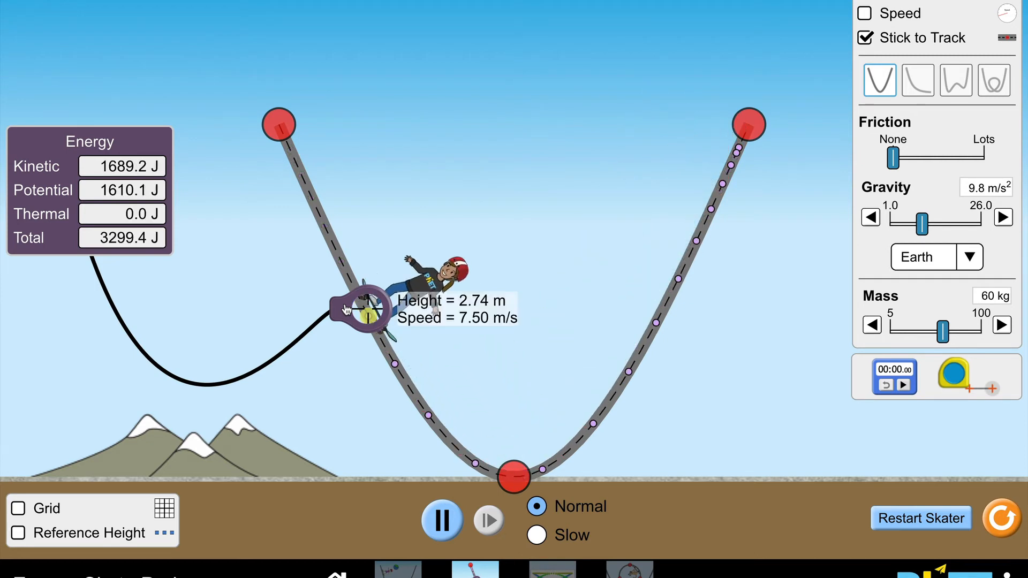
mouse_move(346, 309)
mouse_down()
mouse_move(348, 289)
mouse_move(343, 314)
mouse_up()
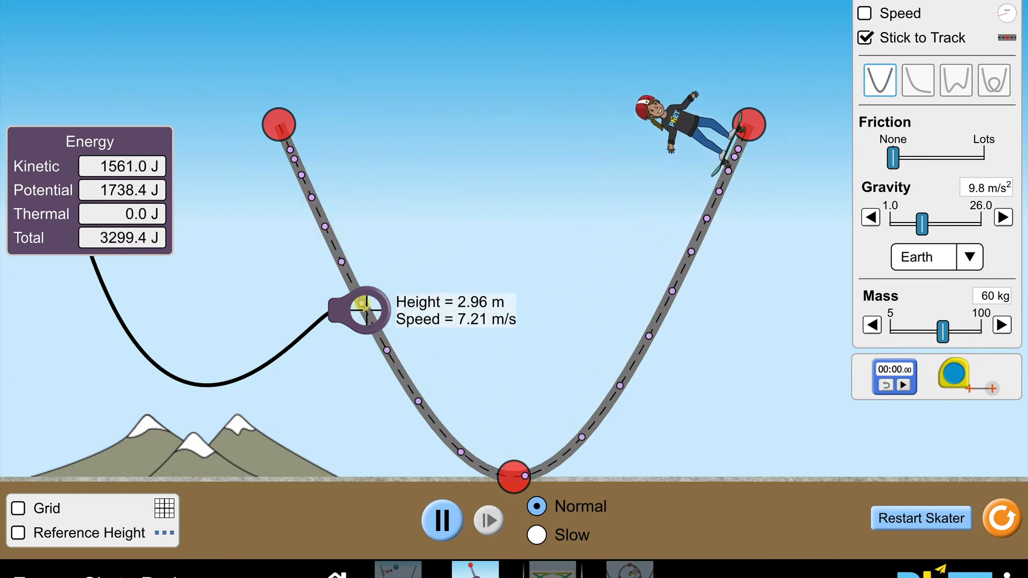
Open the Graphs screen and release the skater near the track's upper right end to plot the energies against position
click(552, 569)
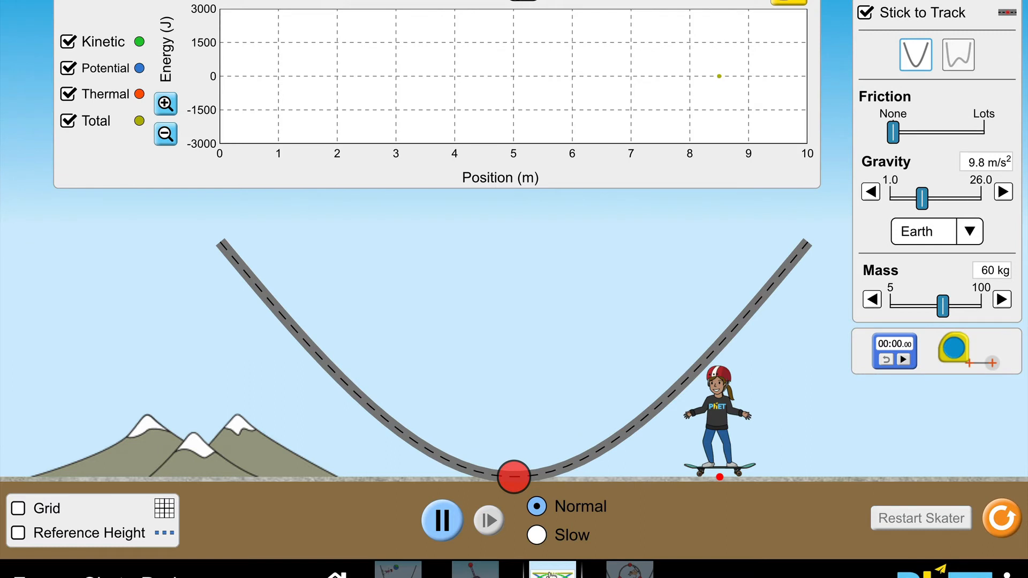
drag(719, 376, 771, 257)
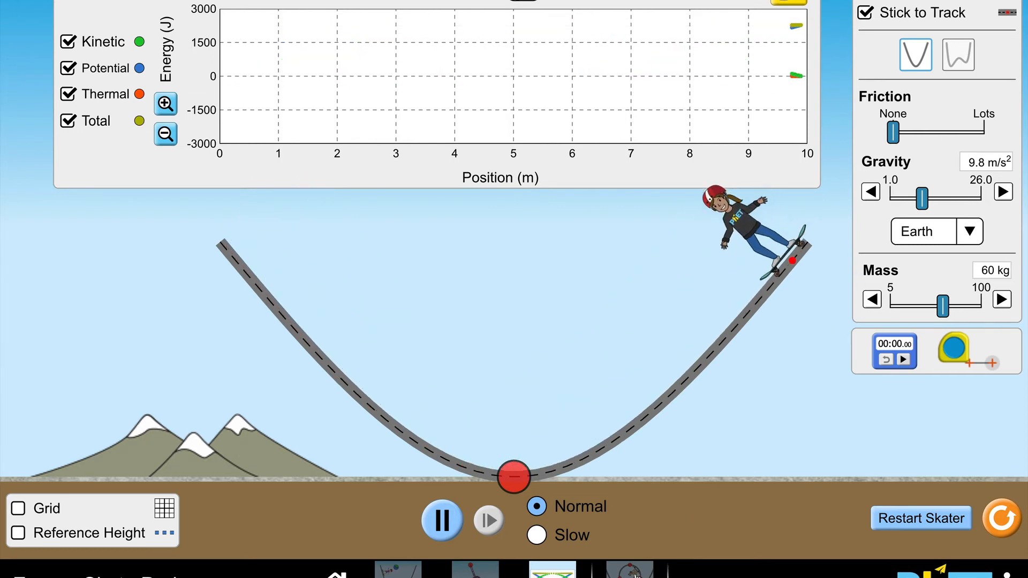
On the Playground screen, build a deep U-shaped track from one piece and release the skater near its right end
click(629, 569)
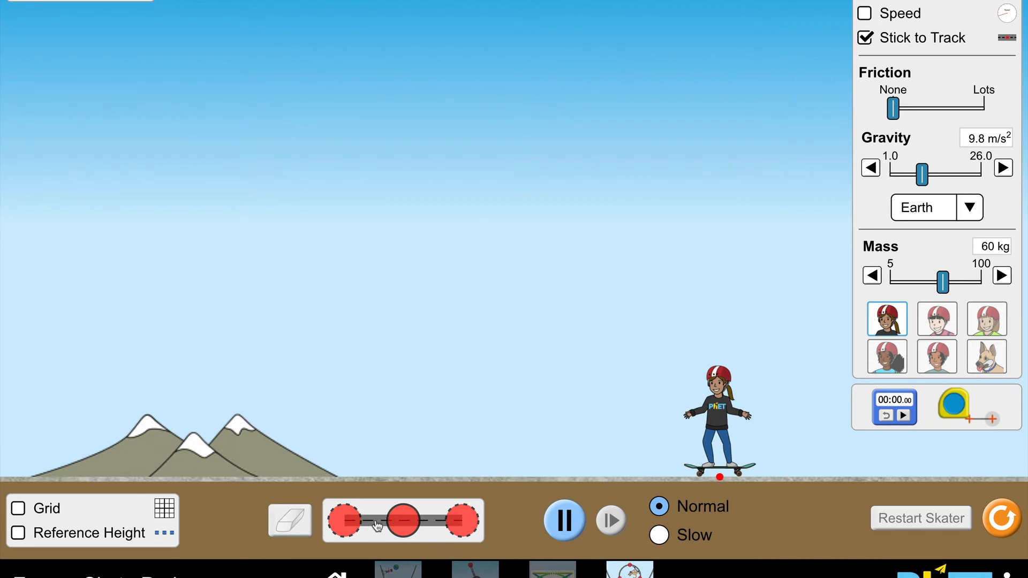
mouse_move(372, 517)
mouse_down()
mouse_move(227, 245)
mouse_move(125, 83)
mouse_move(110, 39)
mouse_up()
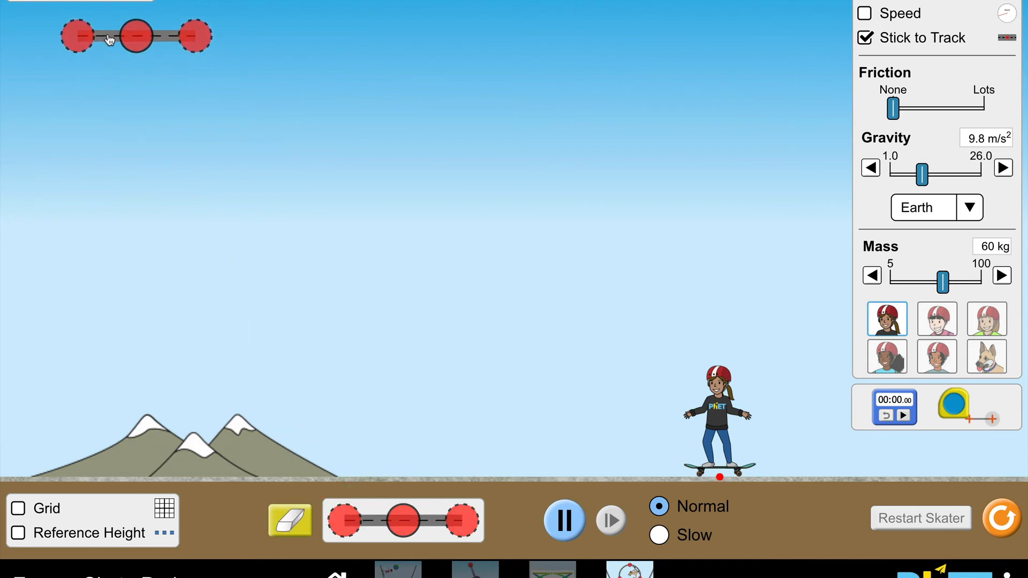
drag(157, 132, 194, 470)
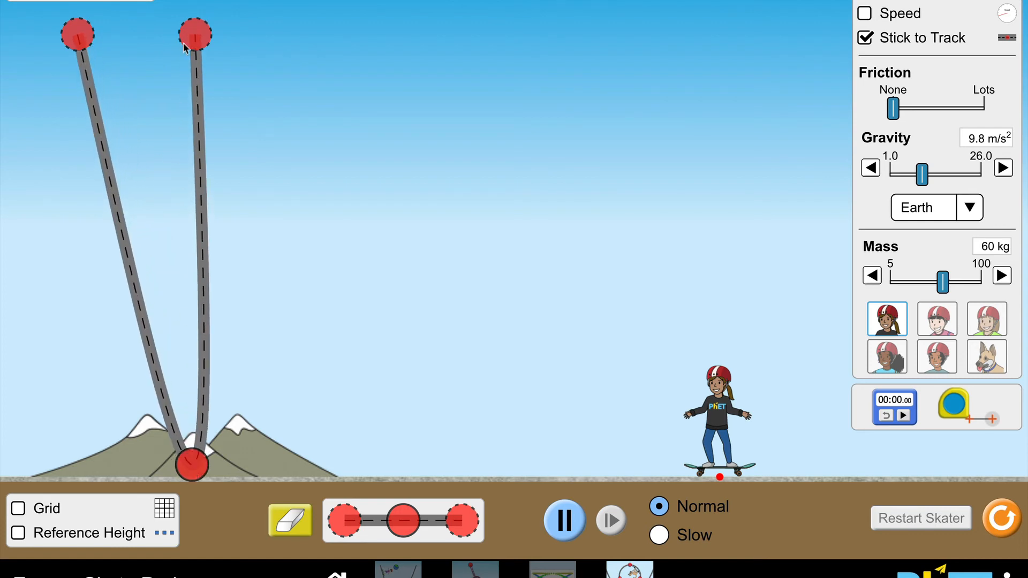
drag(195, 36, 332, 134)
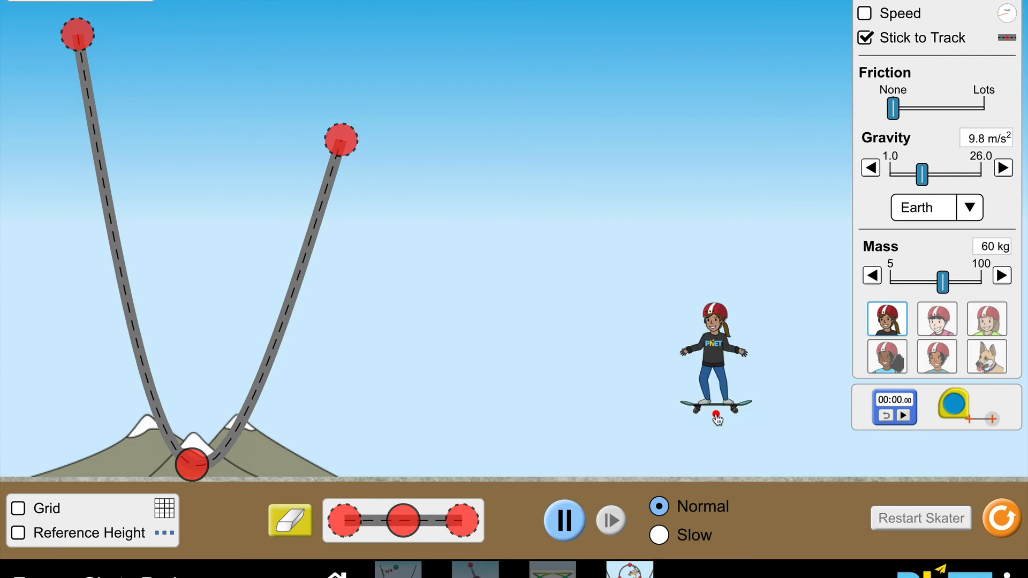
drag(718, 419, 340, 174)
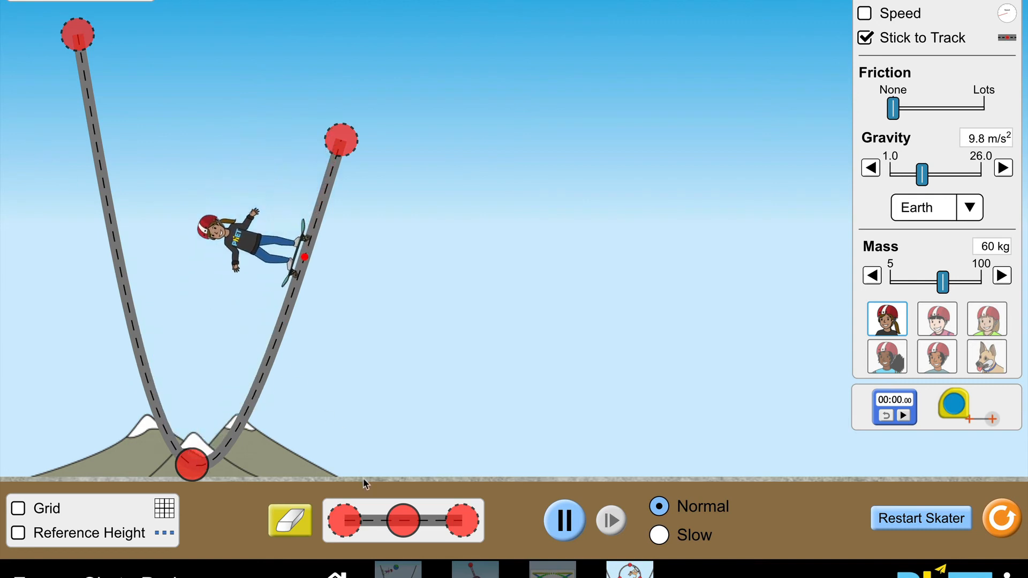
Extend the track into a W shape with a raised right end and release the skater near the top of its left side
drag(377, 518, 423, 467)
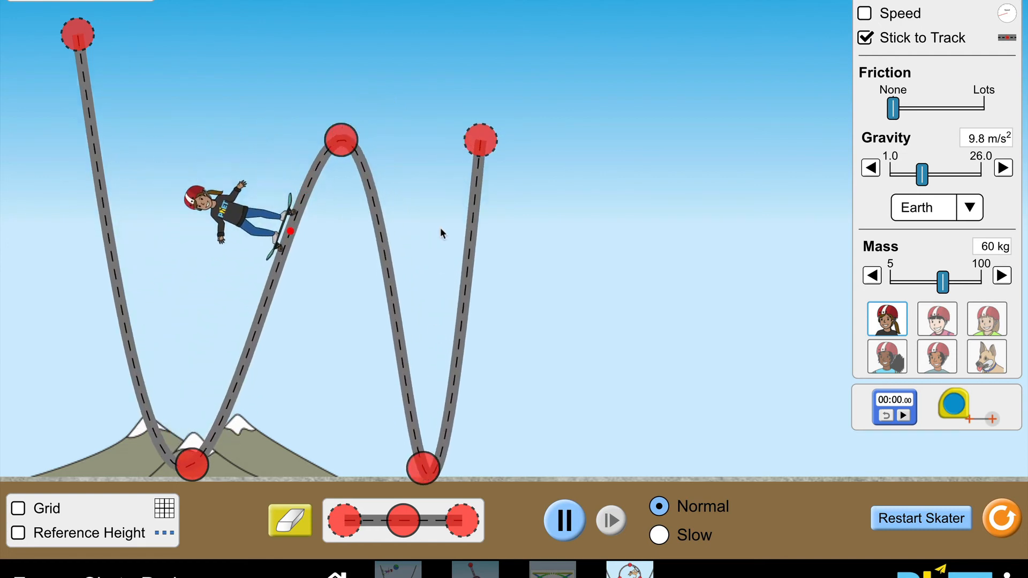
drag(480, 141, 554, 50)
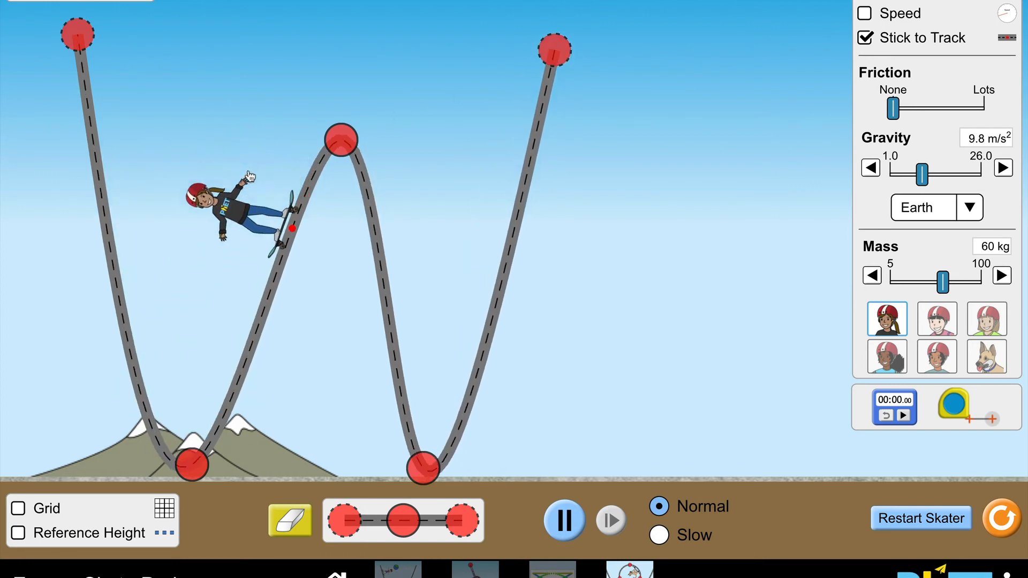
drag(150, 188, 147, 186)
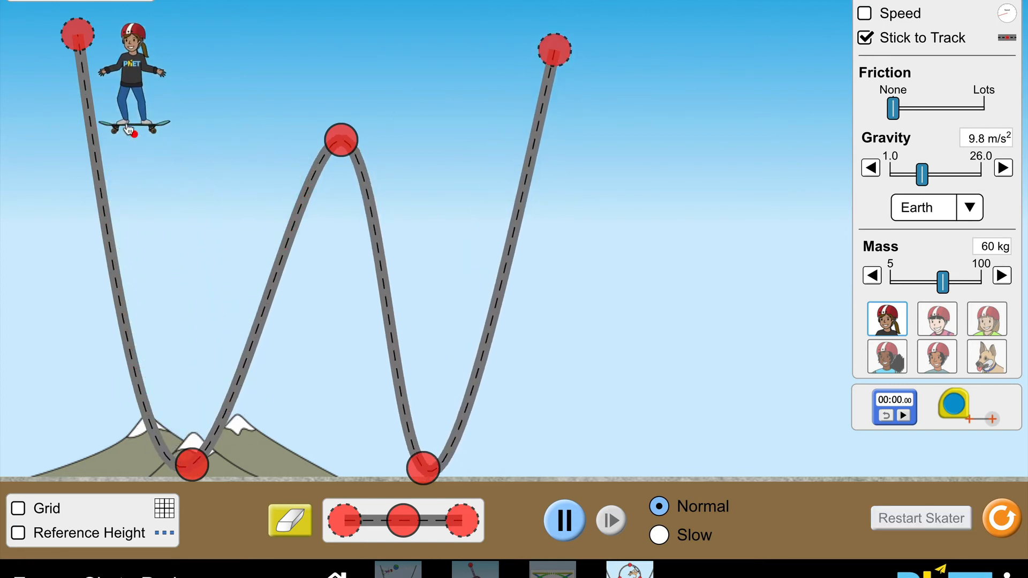
drag(92, 63, 92, 62)
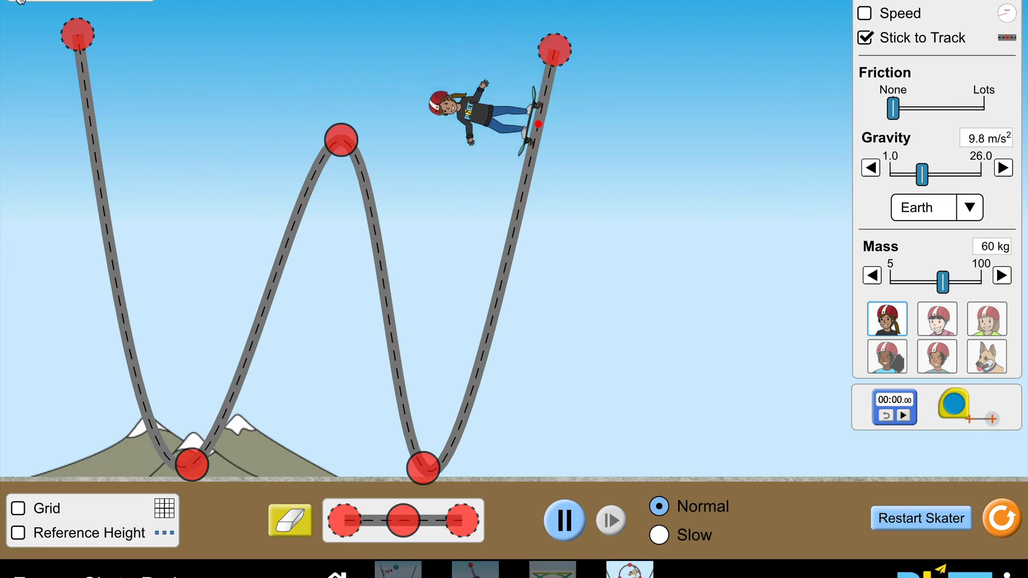
Show the energy bar graph for the skater on the W-shaped track and hide it again
click(20, 4)
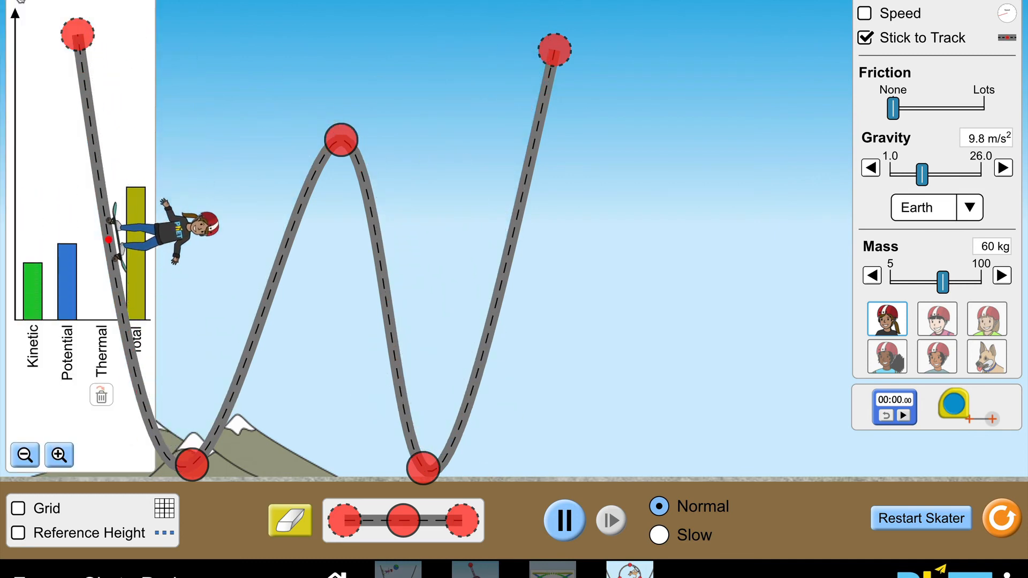
click(20, 2)
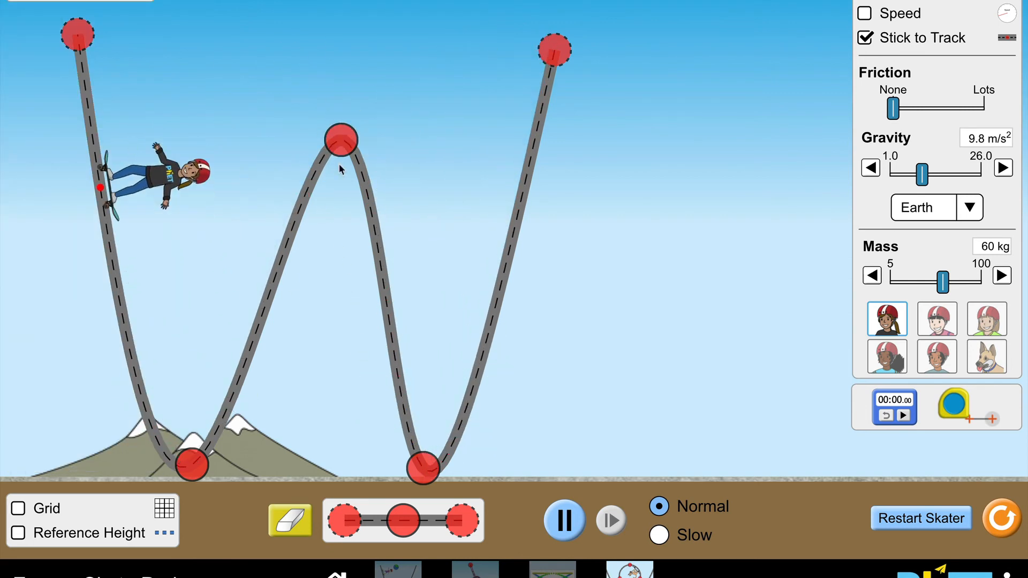
Pause the simulation and reposition the W-shaped track's control points to curl its right half into an open loop
click(566, 520)
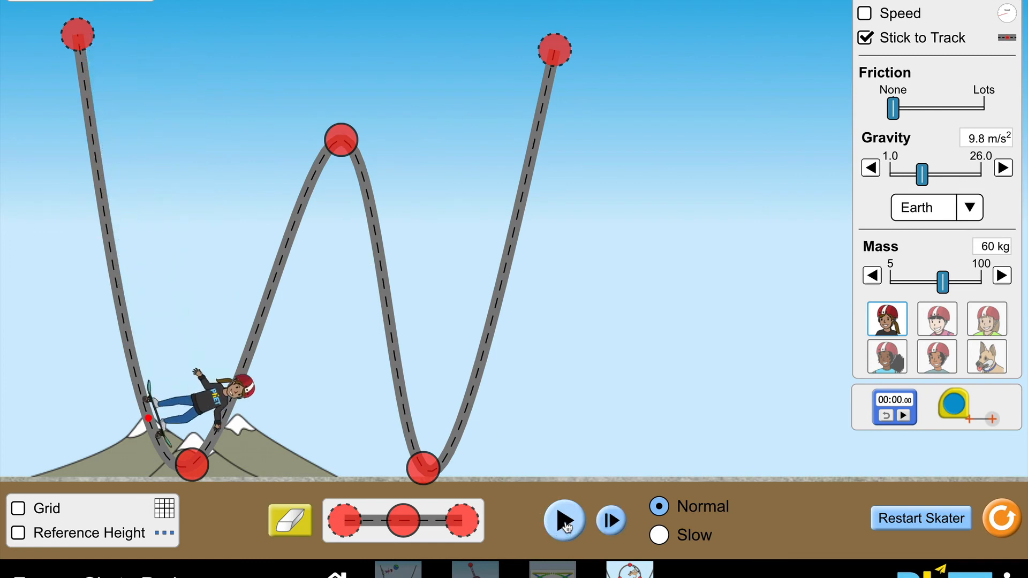
drag(345, 140, 373, 424)
drag(378, 403, 412, 369)
drag(496, 465, 325, 267)
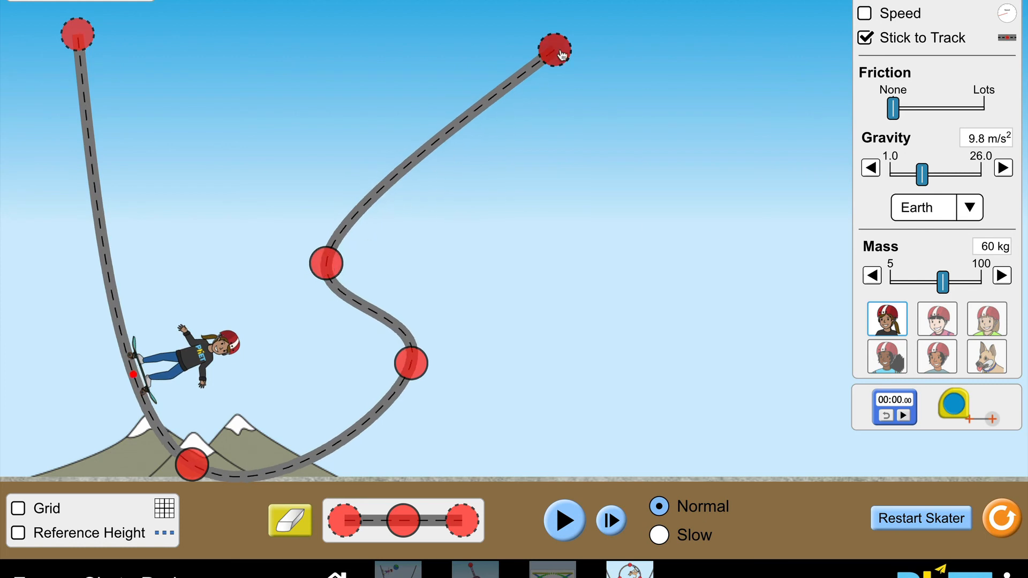
drag(551, 58, 252, 352)
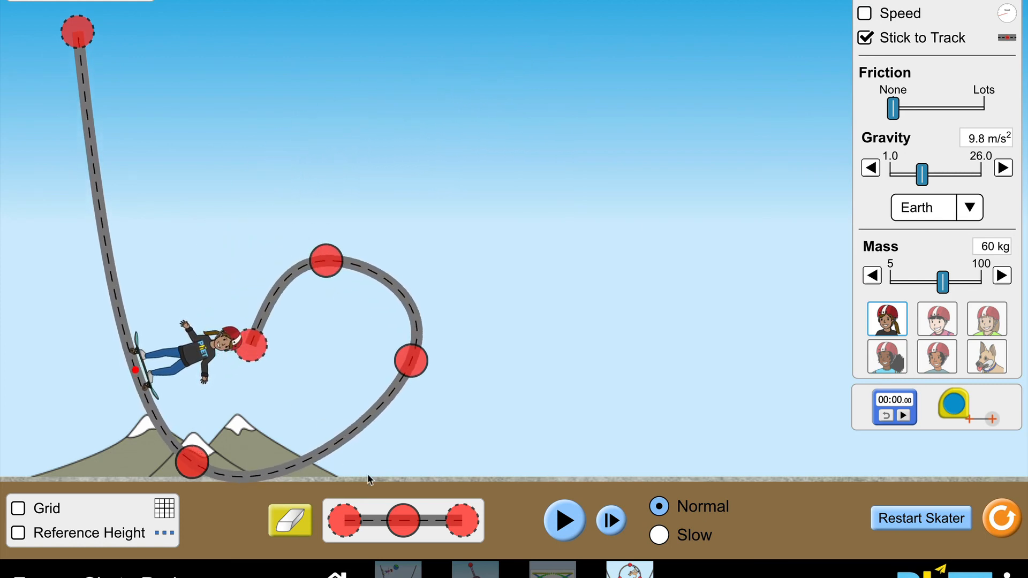
Attach another track piece to complete the loop and raise its free end into a long ramp on the right
drag(377, 523, 394, 471)
right_click(314, 379)
click(323, 382)
drag(386, 384, 801, 39)
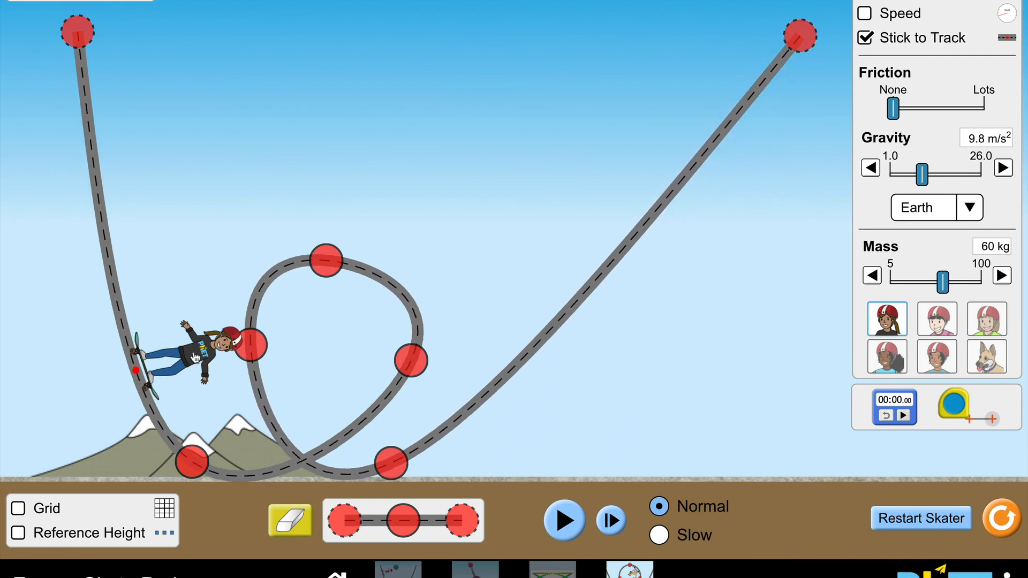
Run the skater from the top of the loop track's left side and set the gravity to Moon
drag(219, 362, 104, 81)
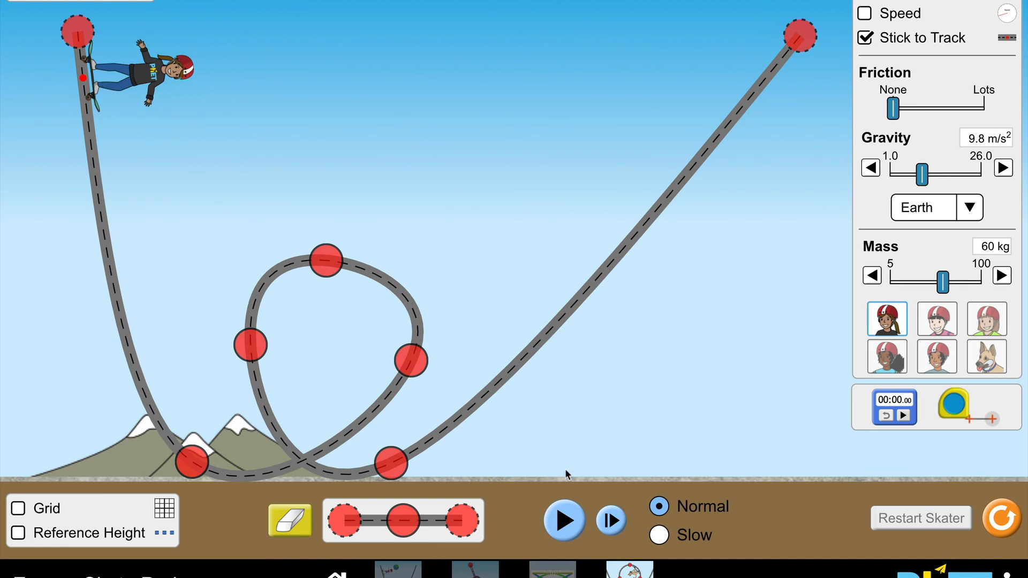
click(567, 525)
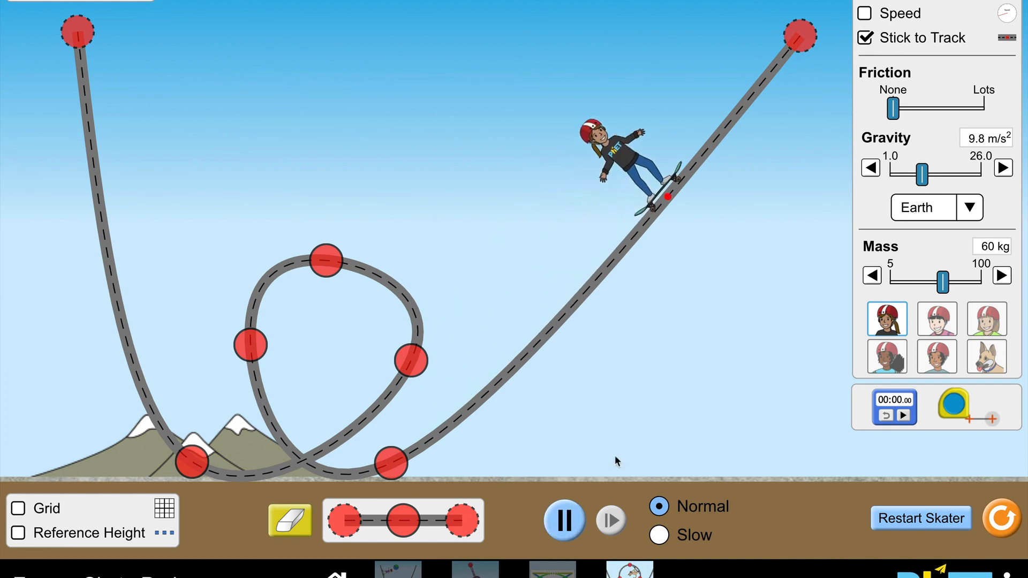
click(965, 210)
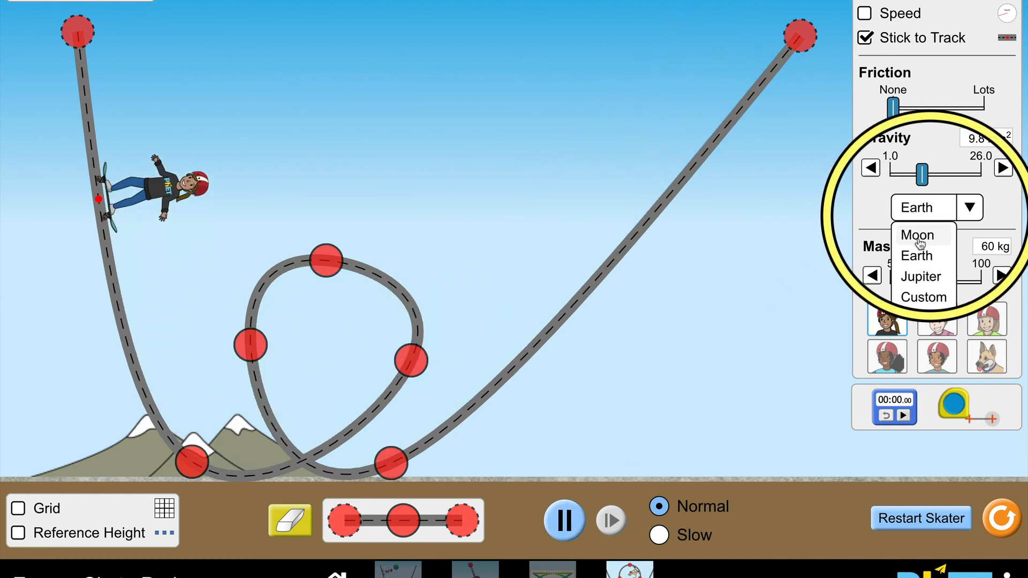
click(919, 238)
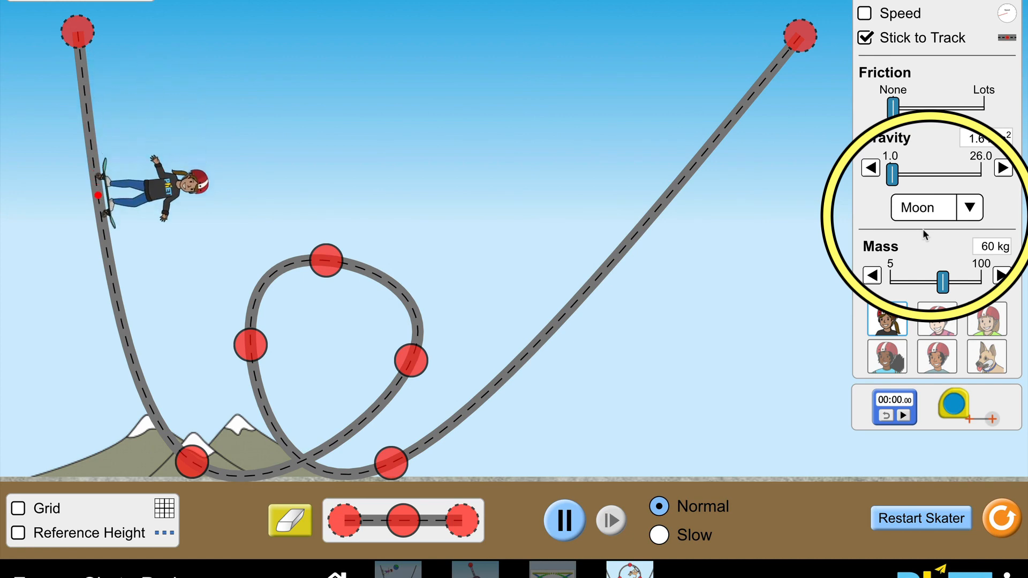